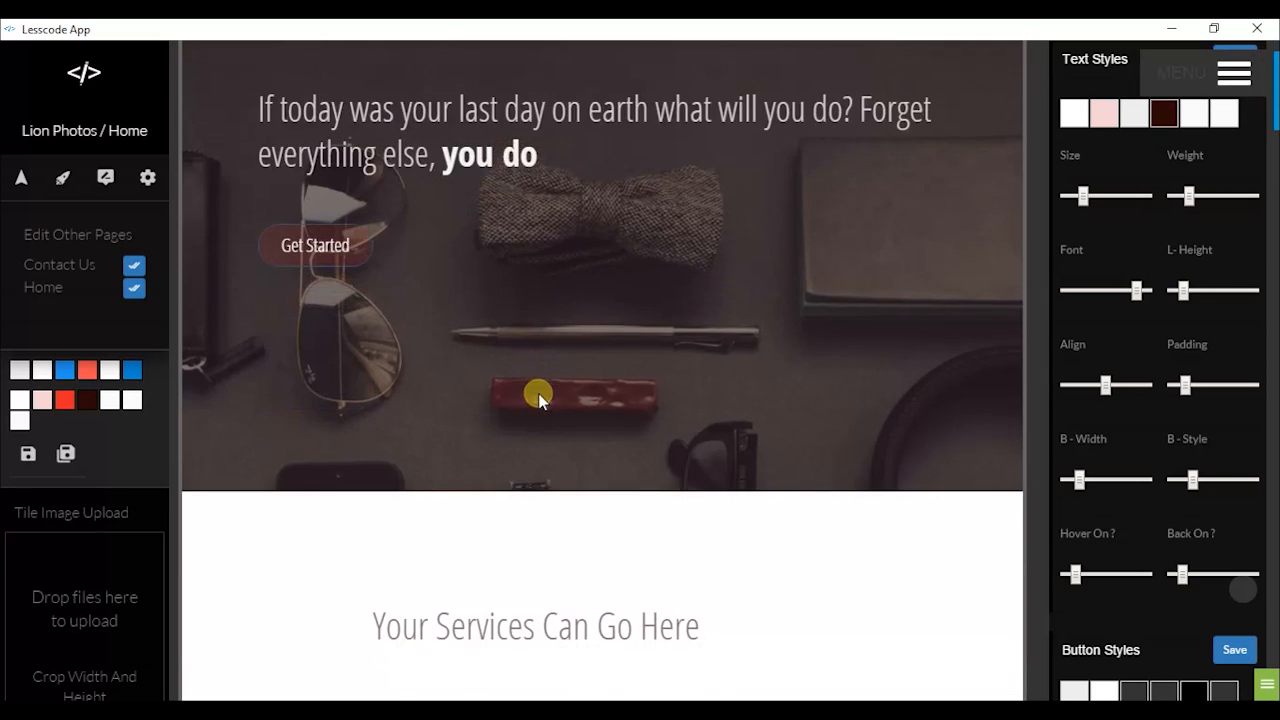
Scroll up to the Dare hero and bring up its options menu (home1, Main Colors, Image 1, Button 1)
scroll(538, 398, up, 1)
scroll(538, 394, up, 5)
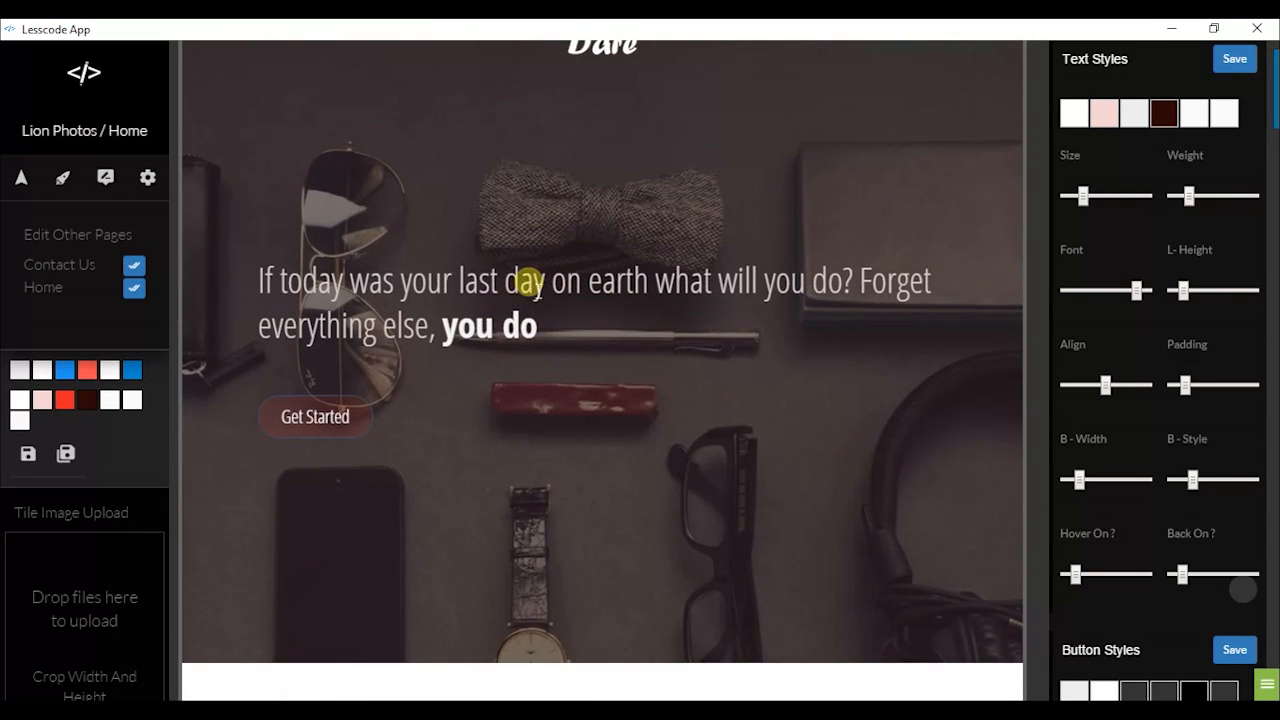
scroll(528, 272, up, 1)
right_click(648, 245)
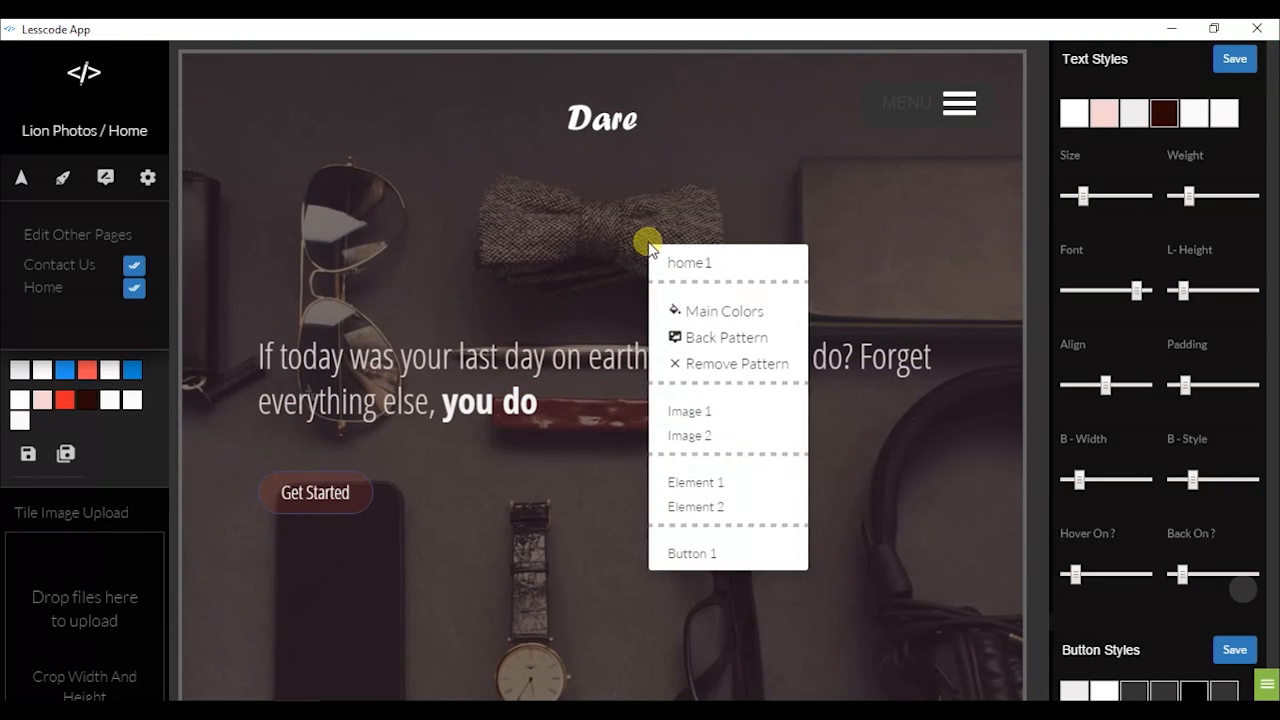
right_click(559, 240)
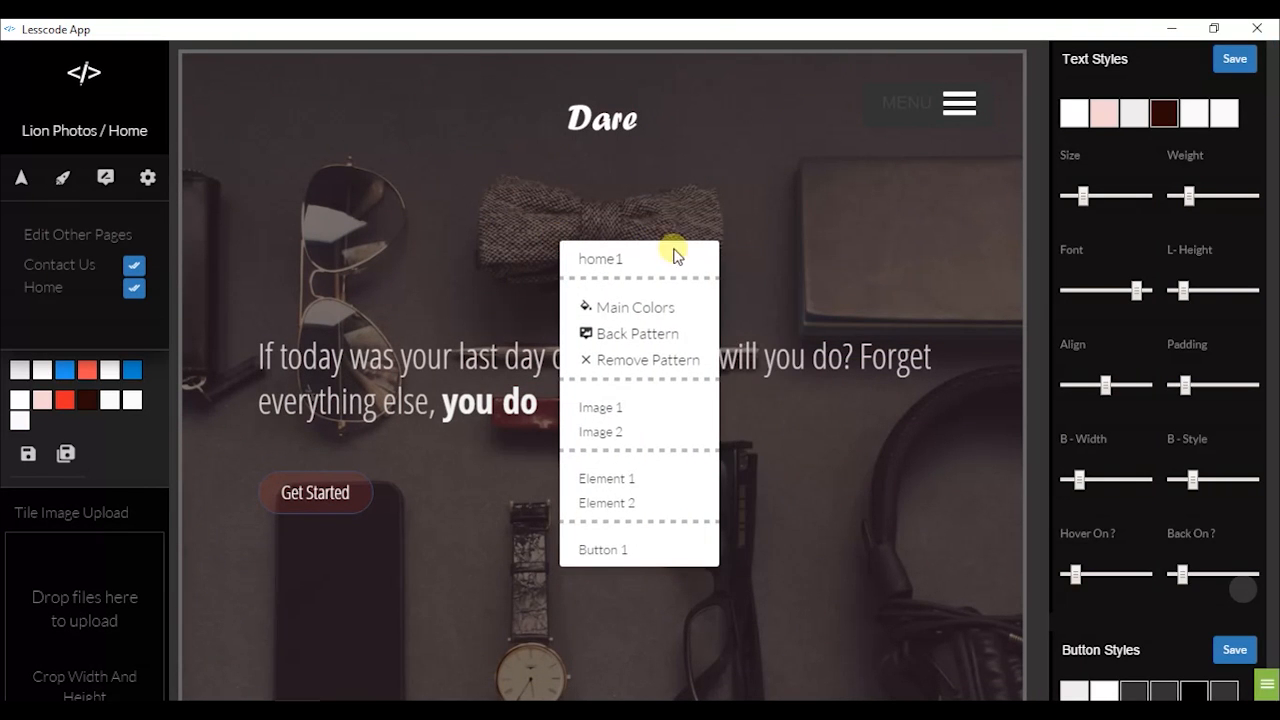
right_click(864, 237)
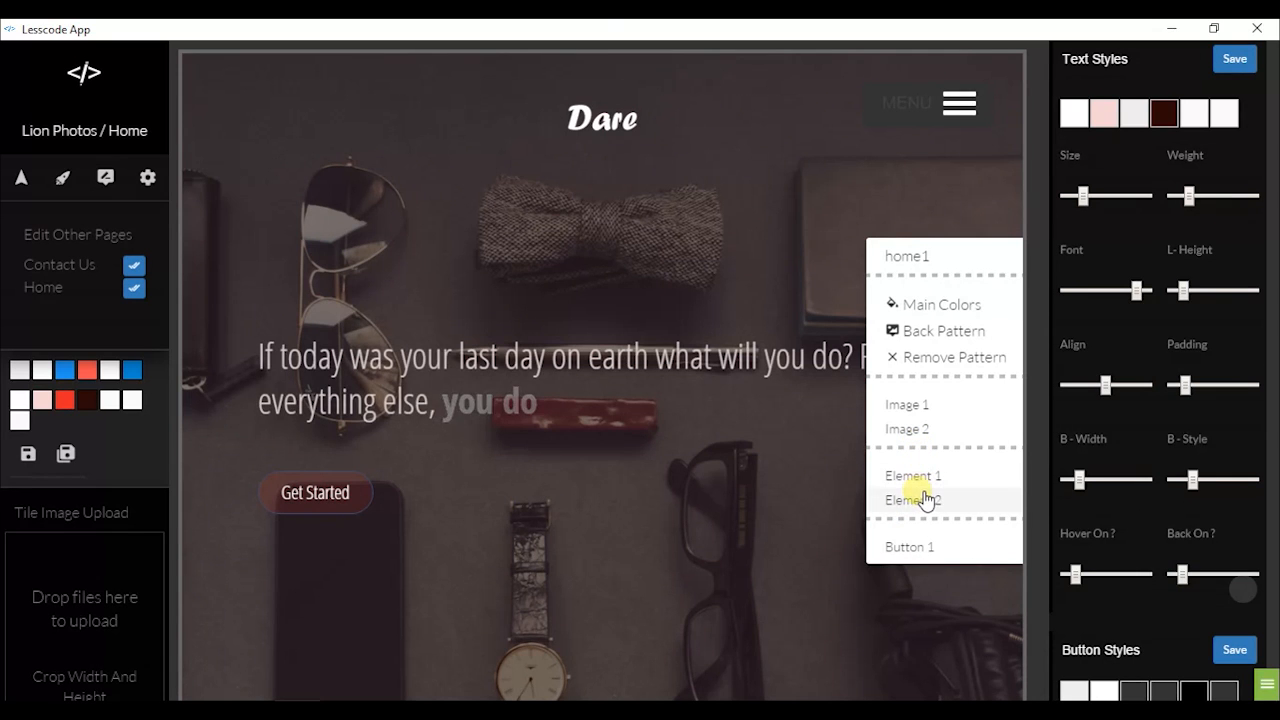
scroll(930, 485, down, 1)
scroll(930, 478, down, 2)
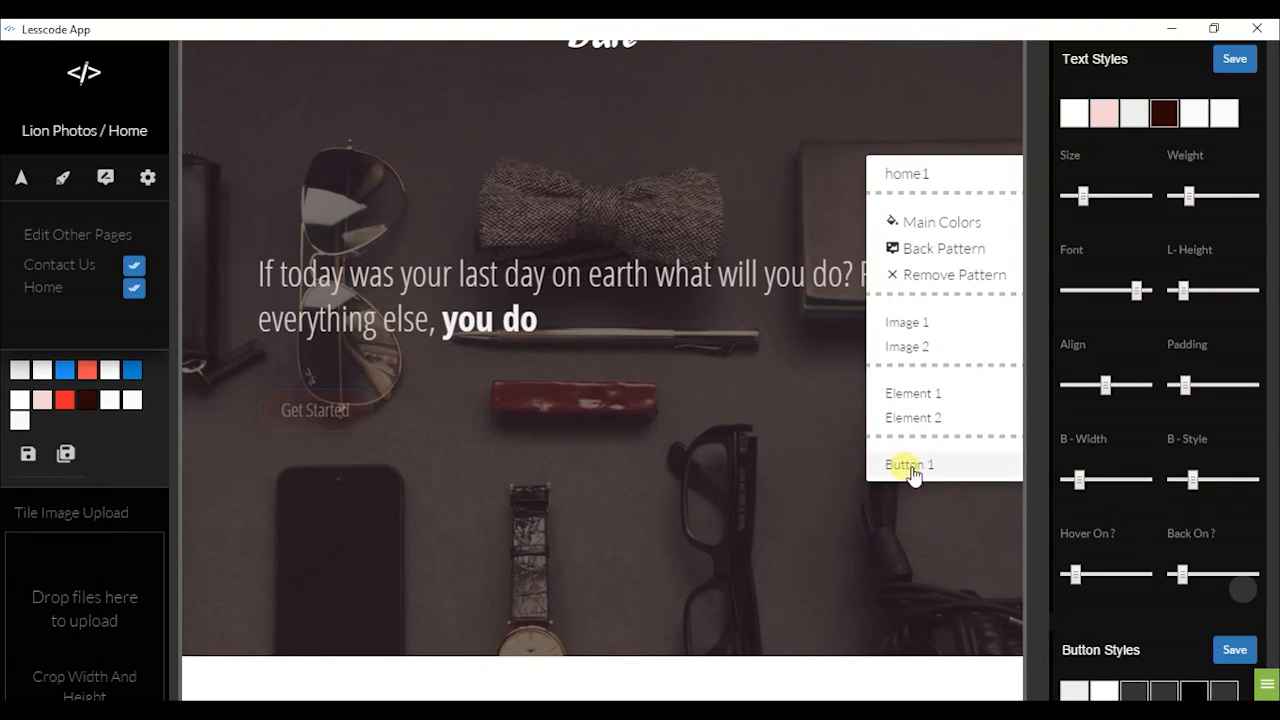
scroll(925, 402, up, 3)
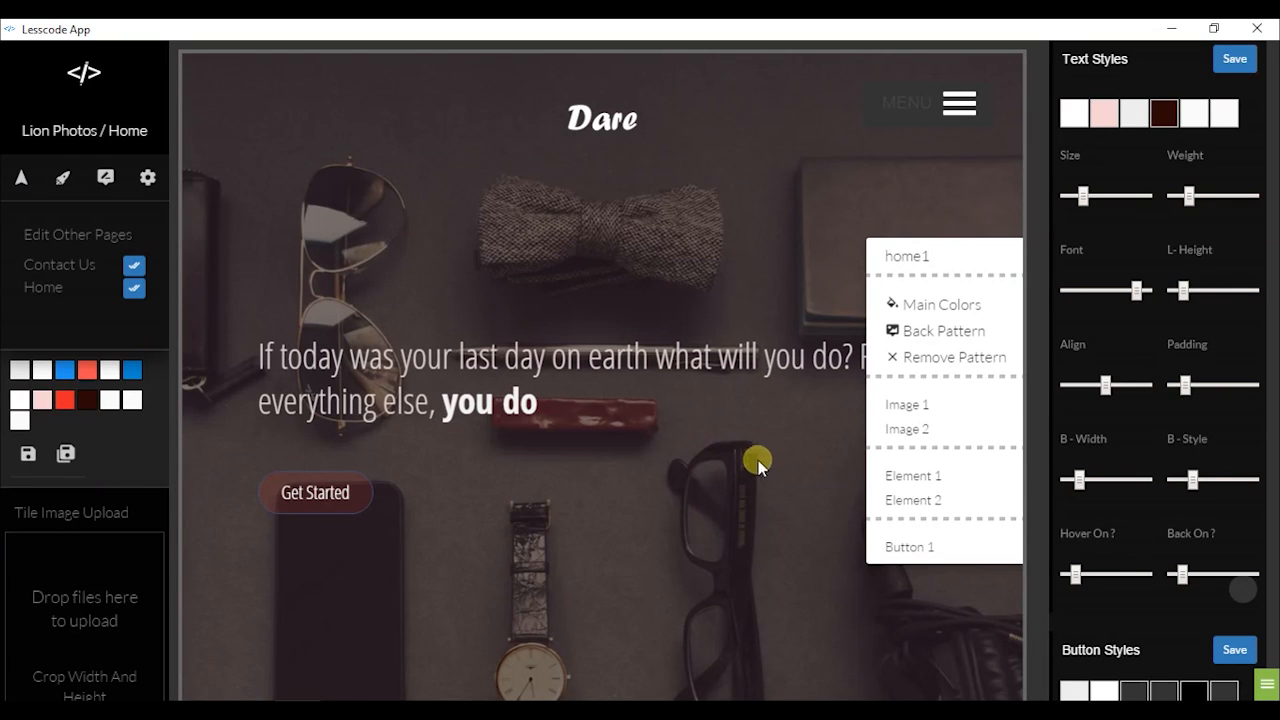
Pick Image 1 for replacement and scroll the panel down to the Tile Image Upload drop zone
click(915, 406)
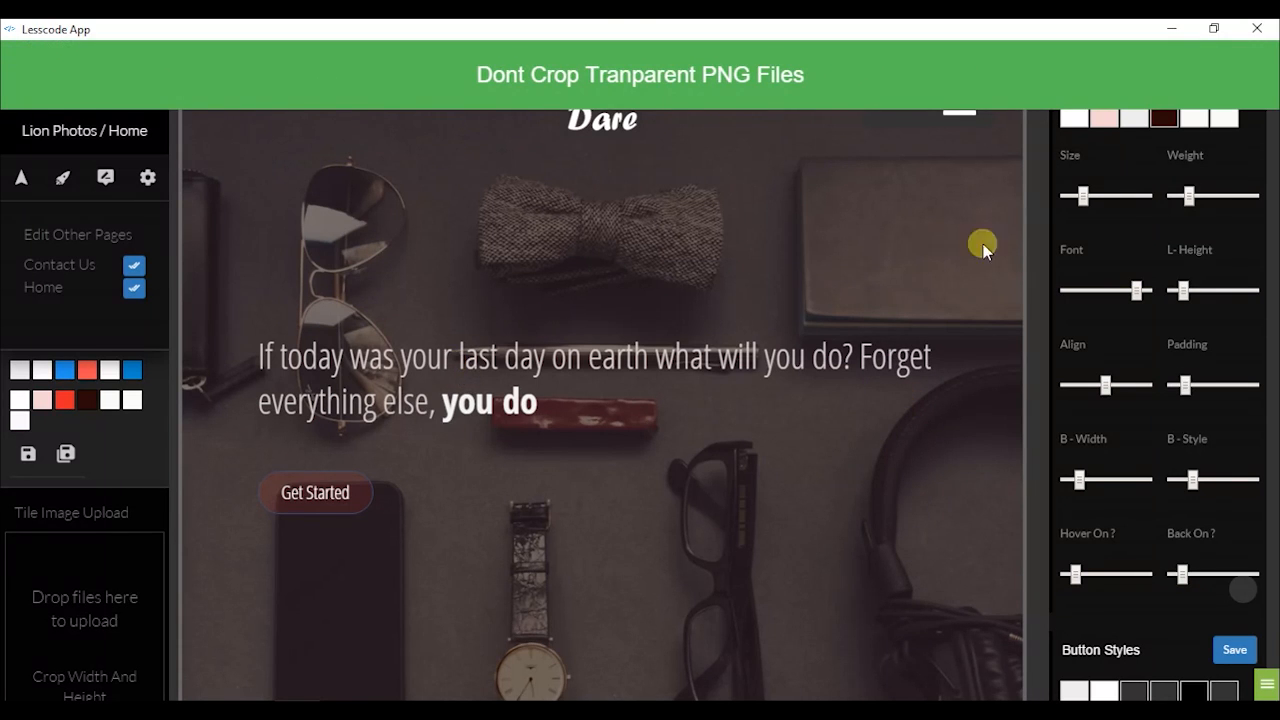
scroll(110, 220, down, 2)
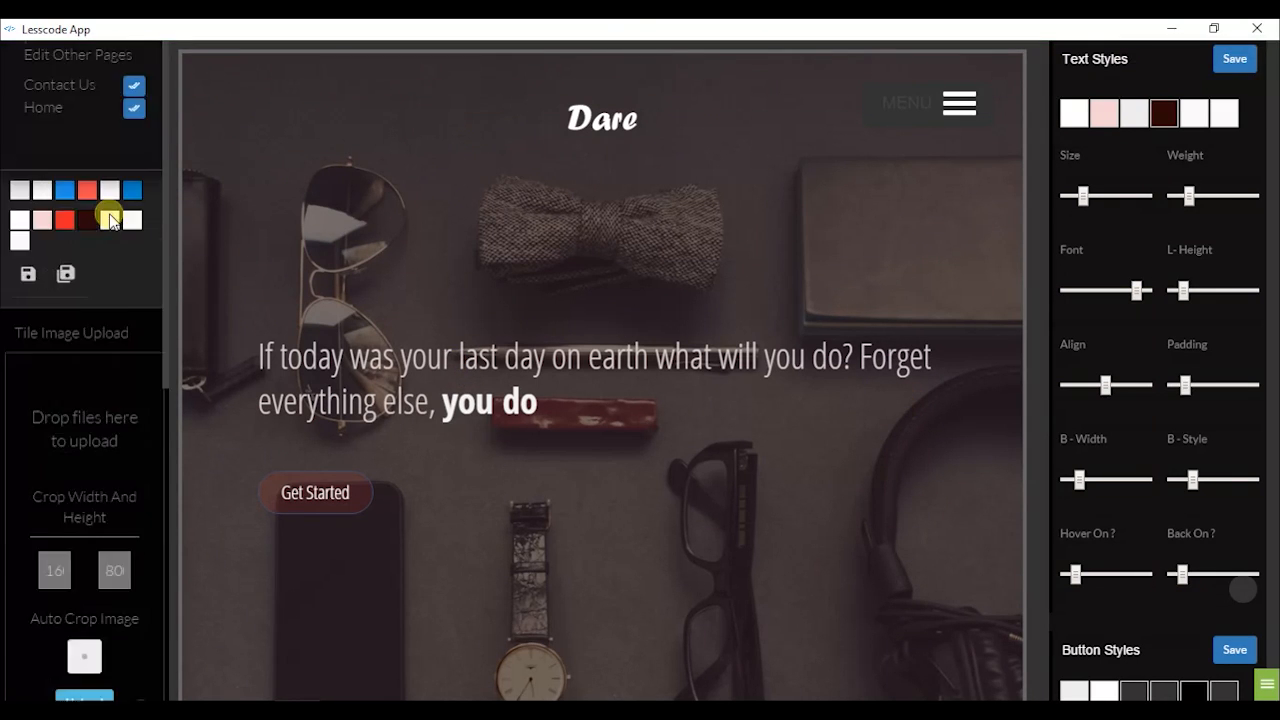
scroll(110, 220, down, 1)
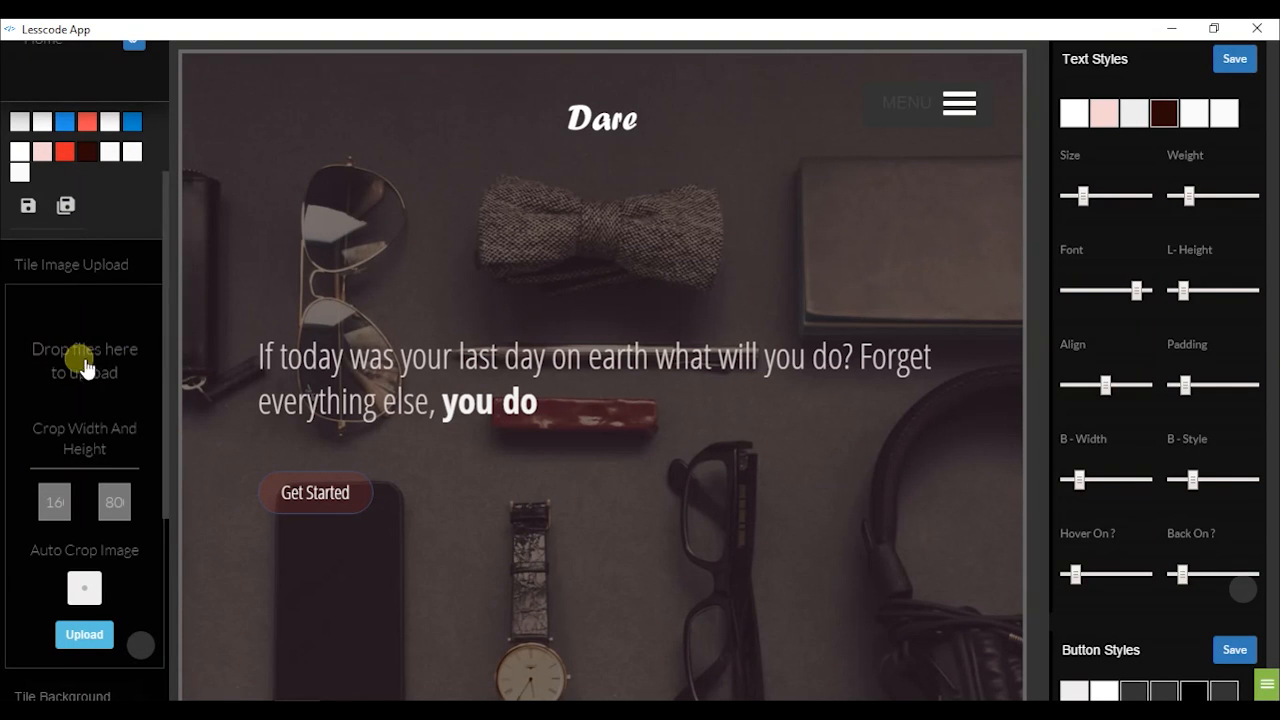
In File Explorer, select smiling-beauty.jpeg in assets > images and drag it toward Lesscode
mouse_move(200, 698)
click(178, 668)
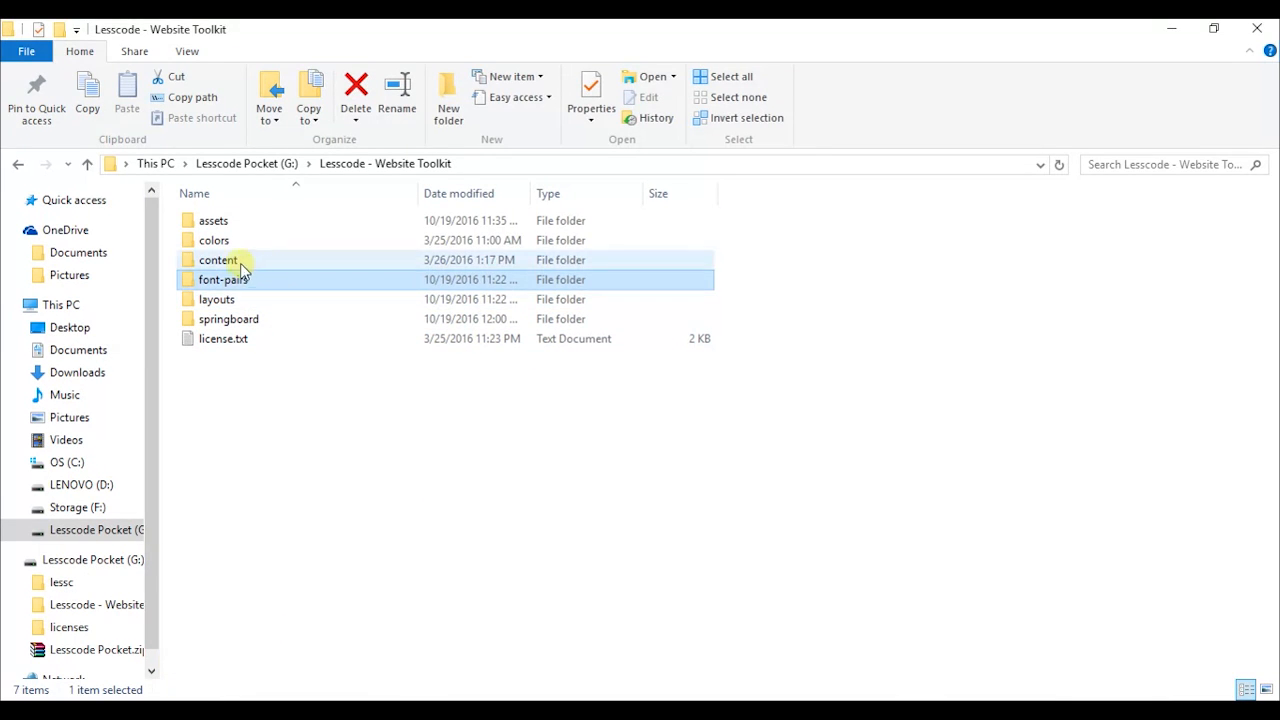
double_click(208, 219)
double_click(216, 243)
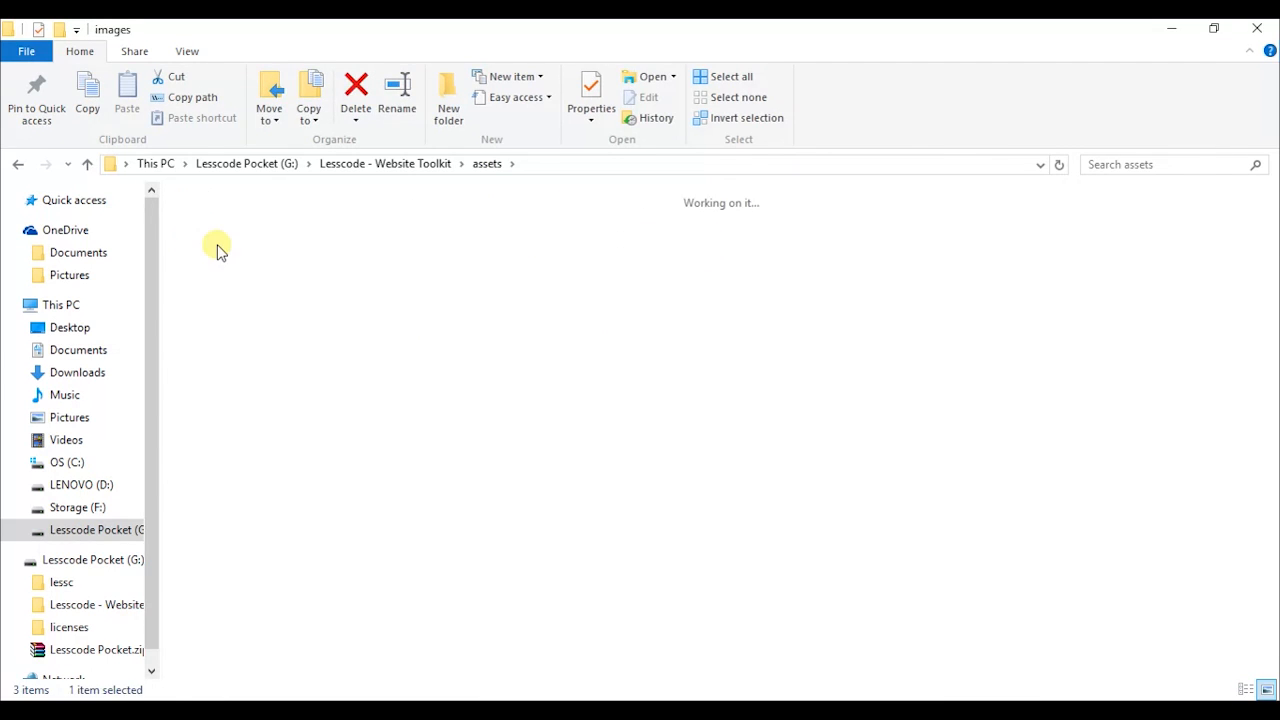
click(322, 320)
click(394, 468)
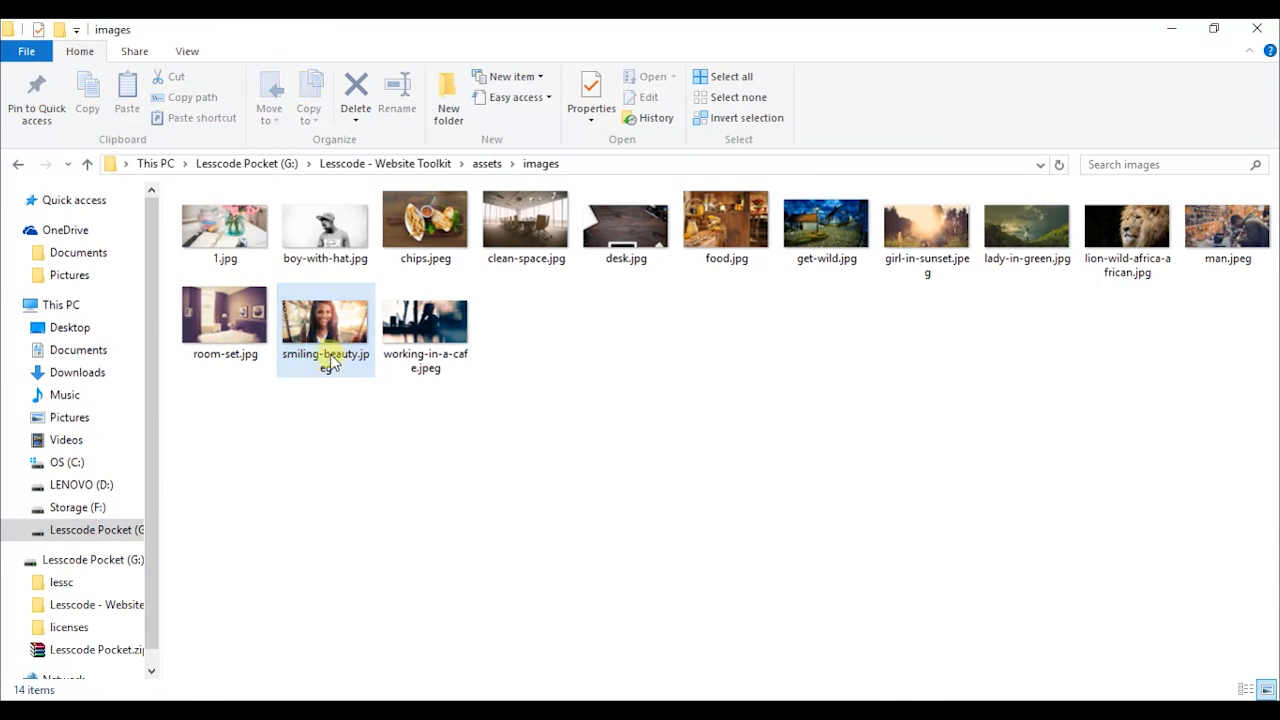
click(324, 326)
drag(325, 330, 338, 368)
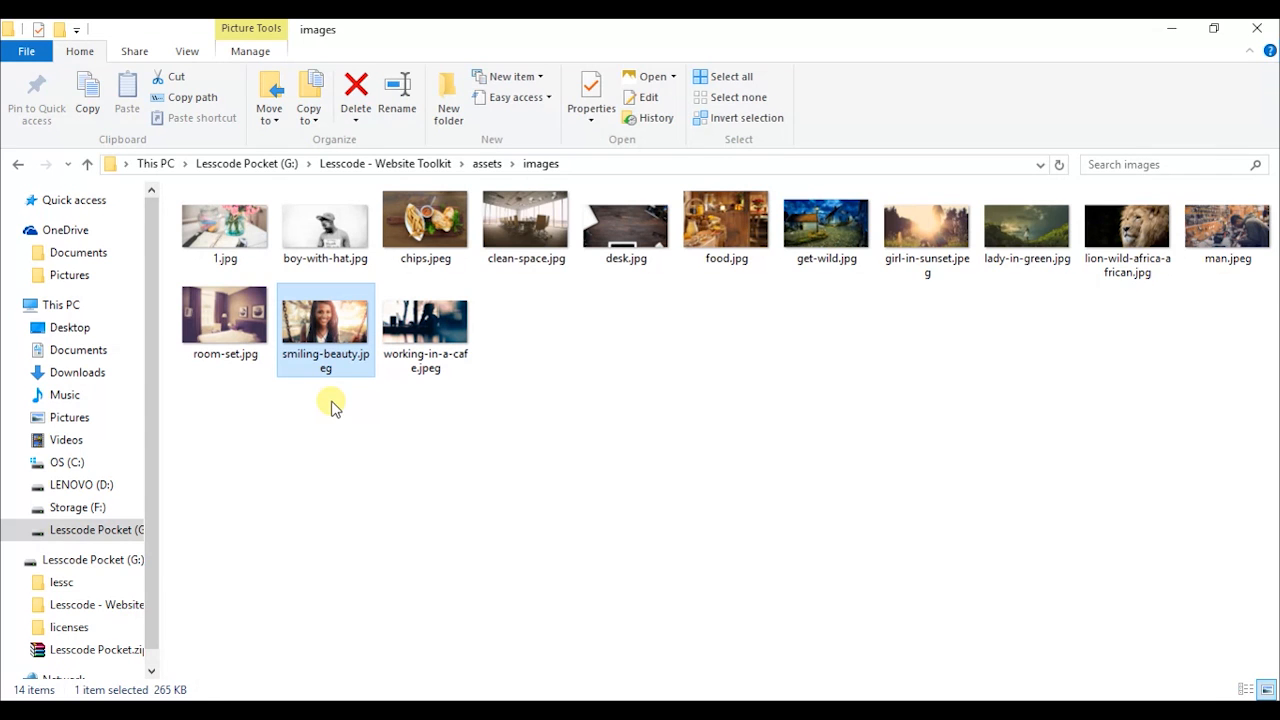
drag(320, 322, 72, 375)
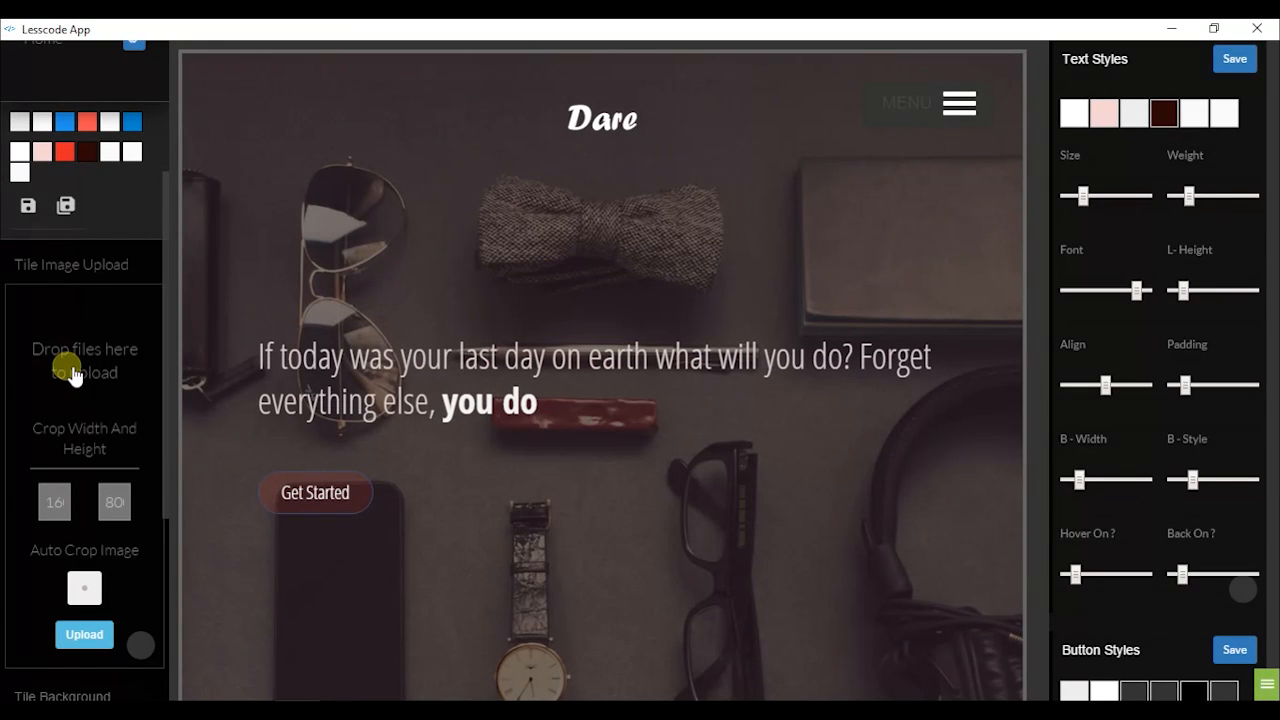
Load smiling-beauty.jpeg from G:\Lesscode - Website Toolkit\assets\images into the tile image upload area
click(119, 382)
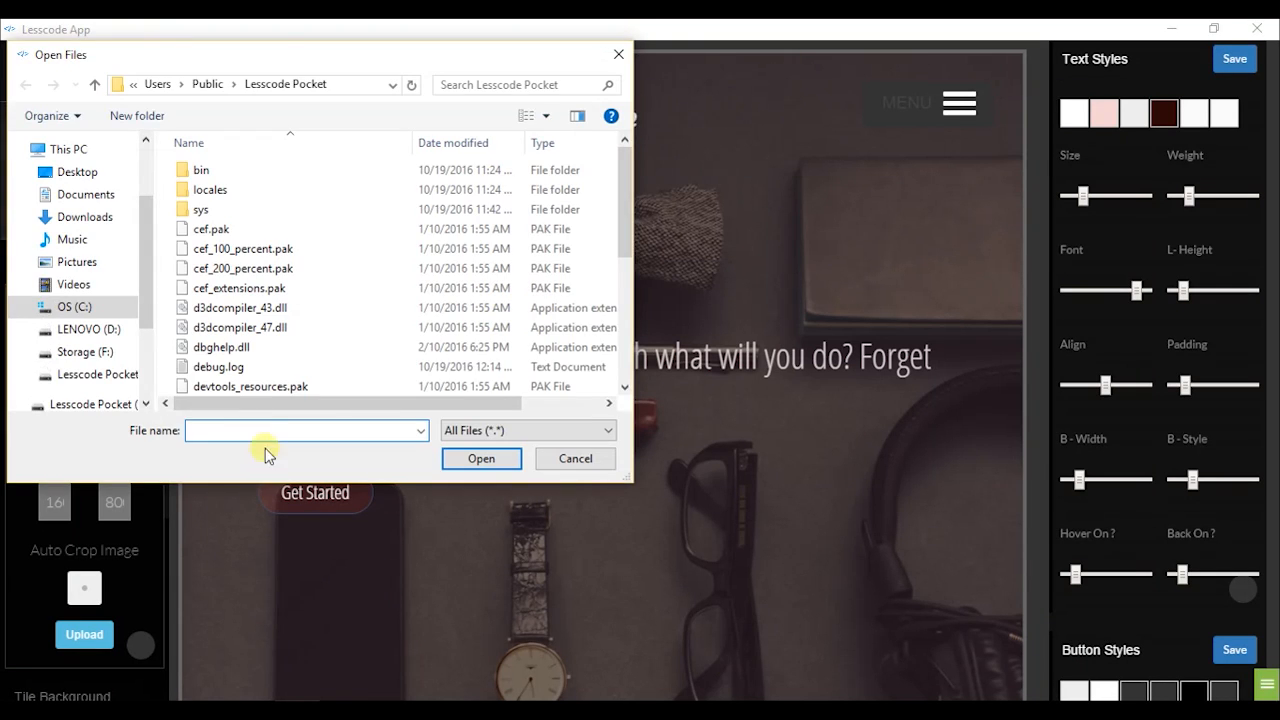
click(116, 374)
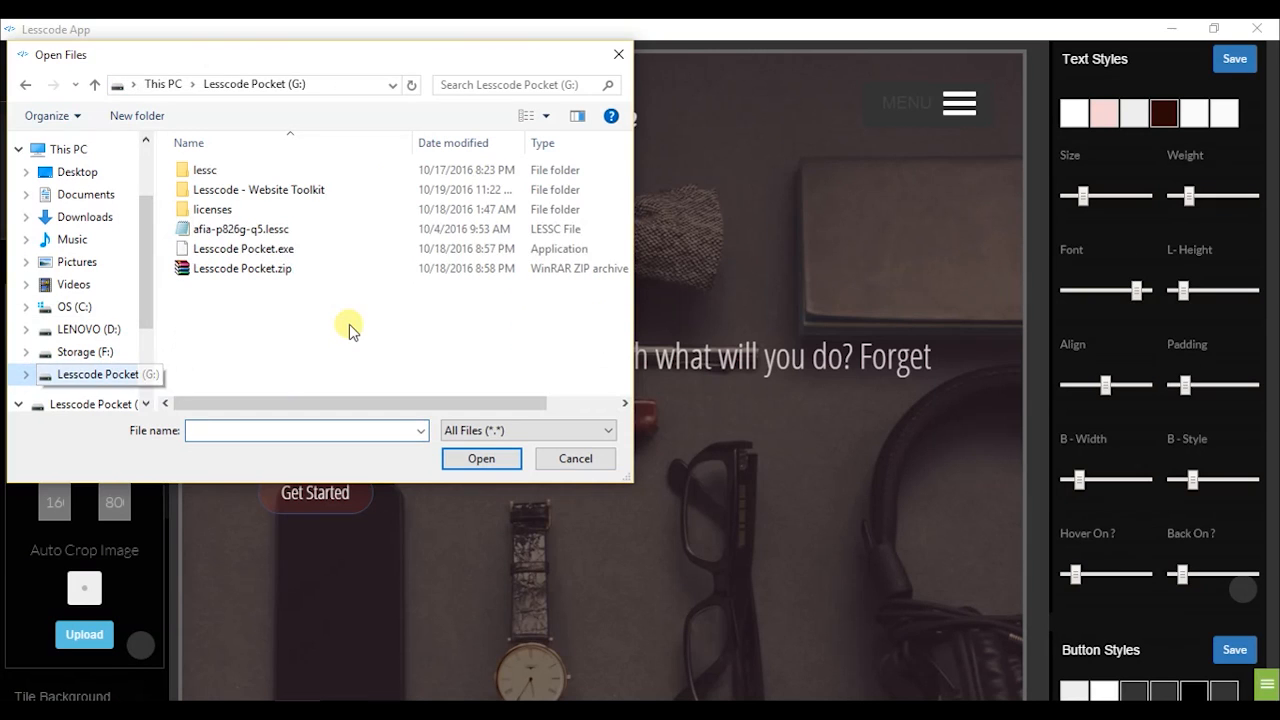
double_click(222, 192)
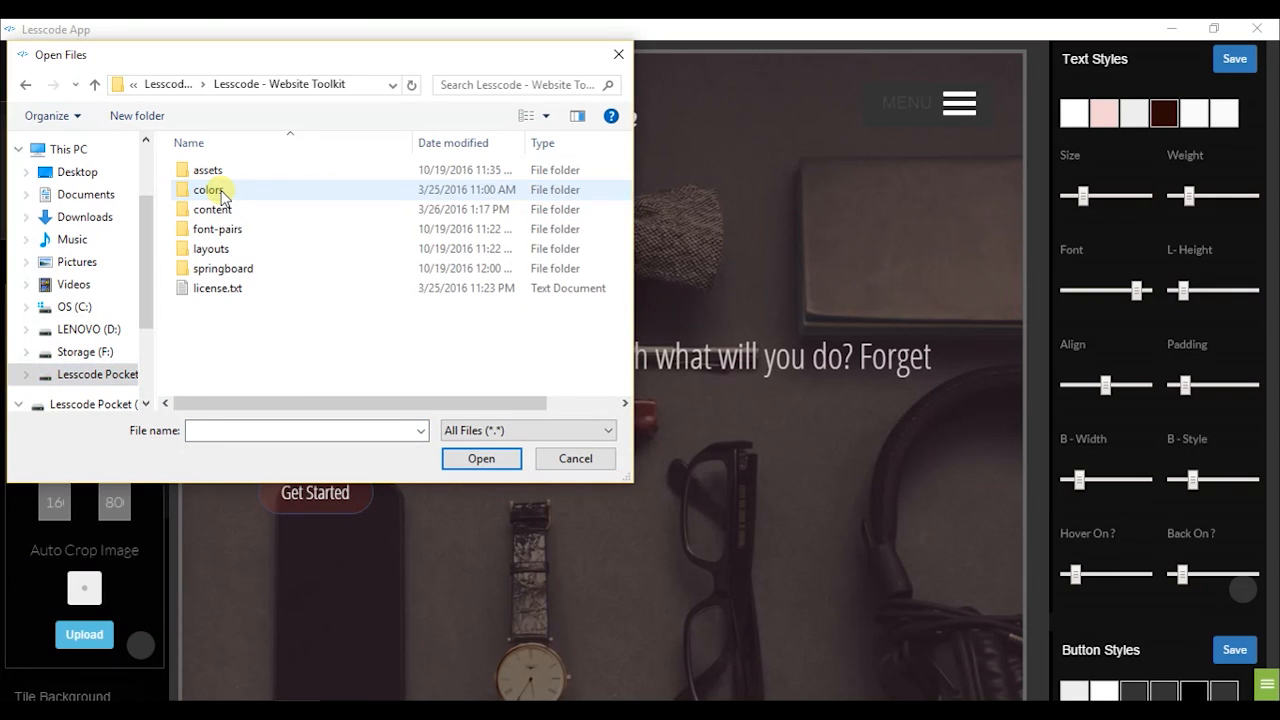
click(207, 172)
double_click(214, 189)
scroll(272, 305, down, 1)
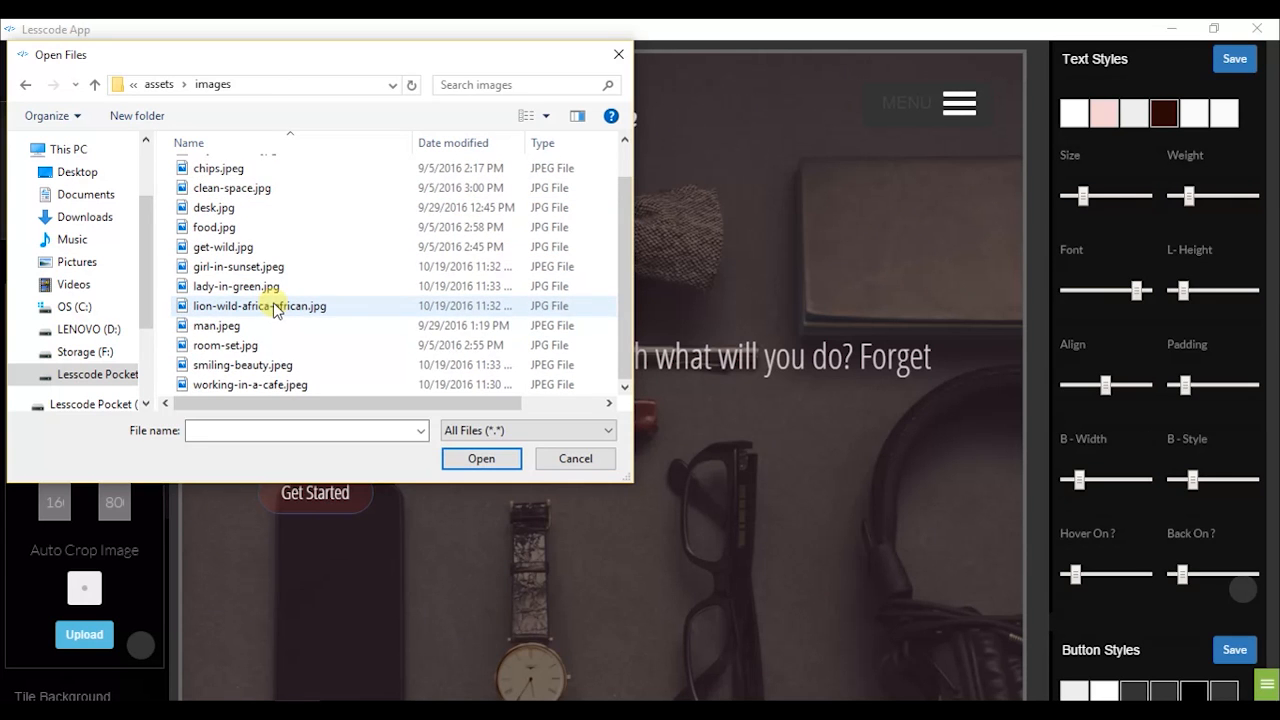
click(258, 364)
click(478, 458)
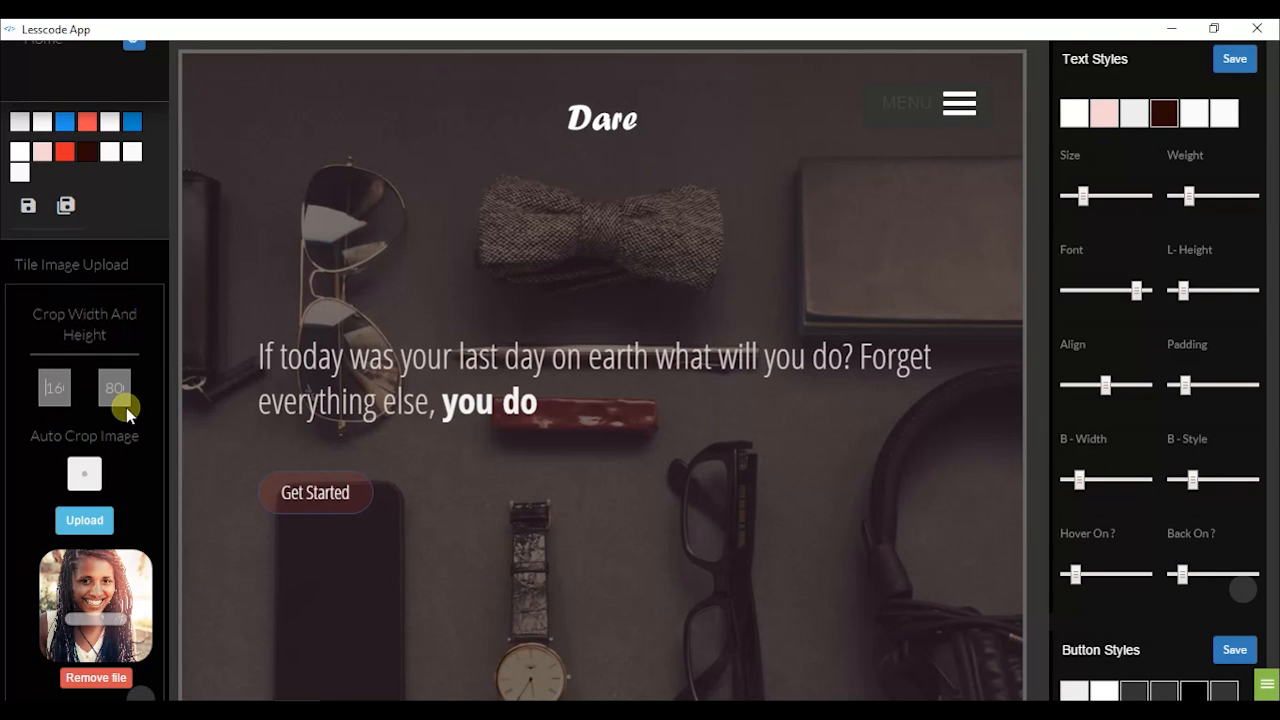
Keep crop width 160 with Auto Crop Image off and upload smiling-beauty.jpeg as the hero background
click(77, 390)
click(90, 474)
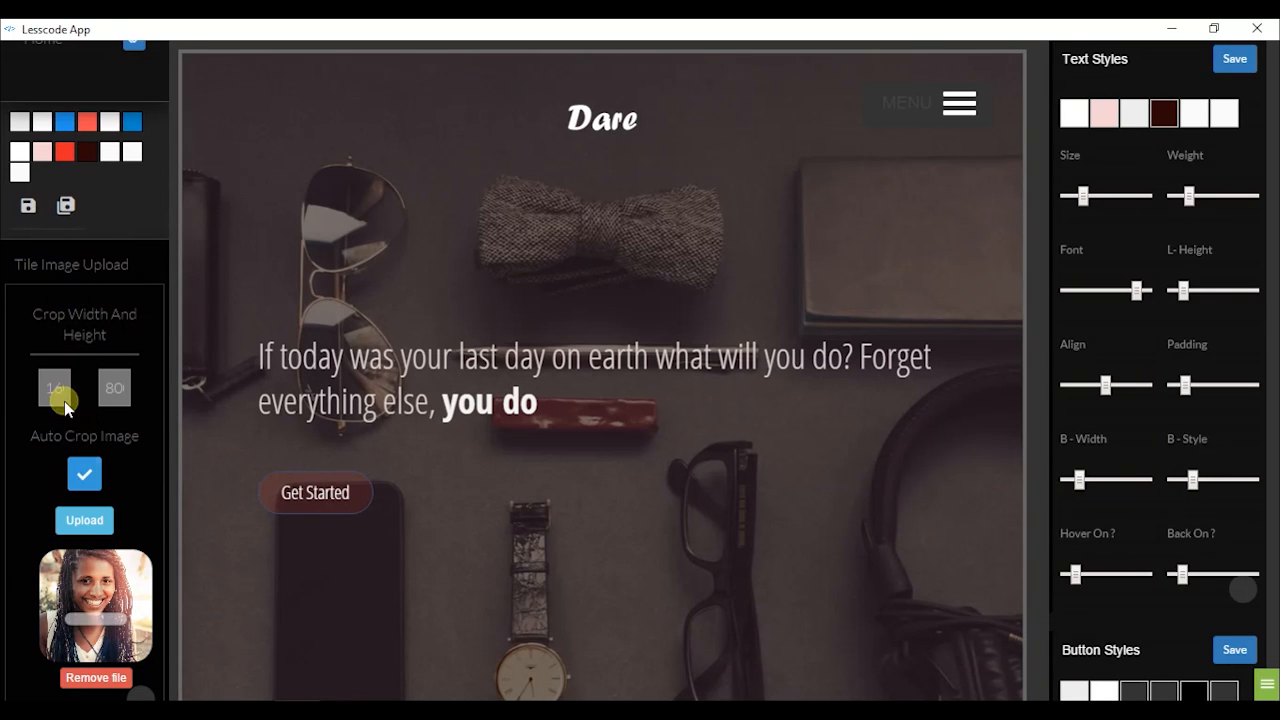
click(88, 470)
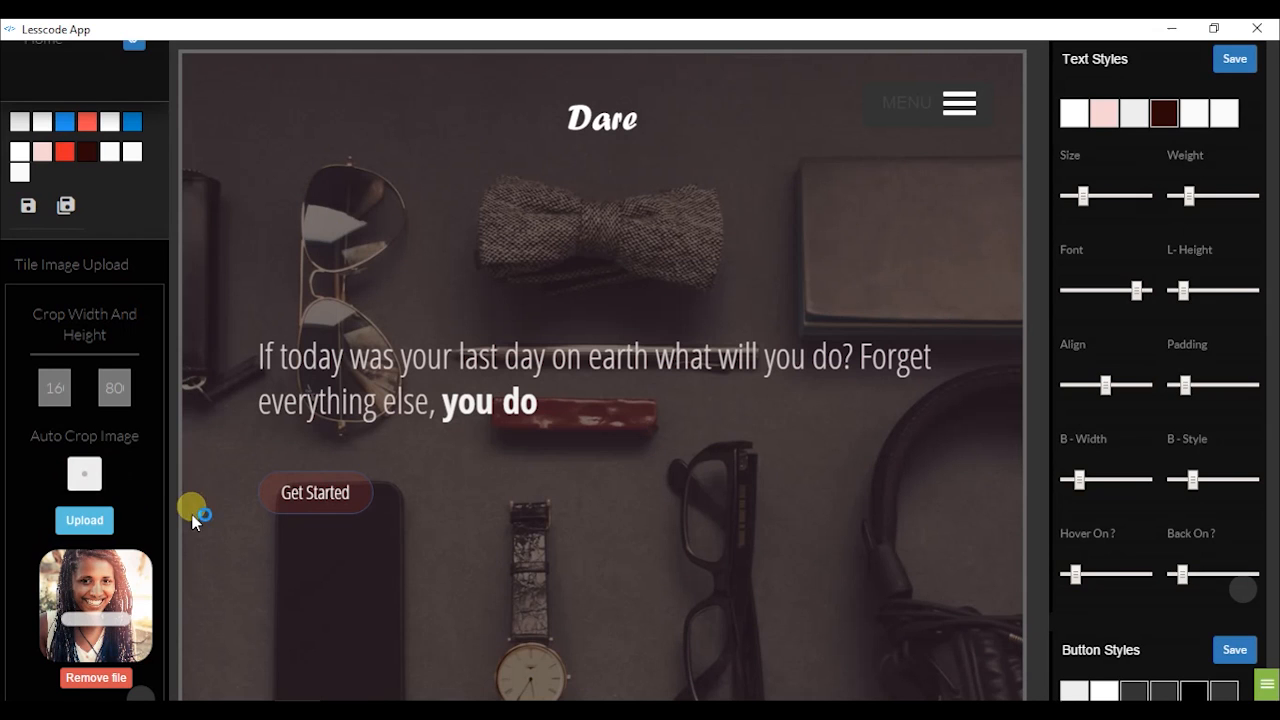
click(85, 522)
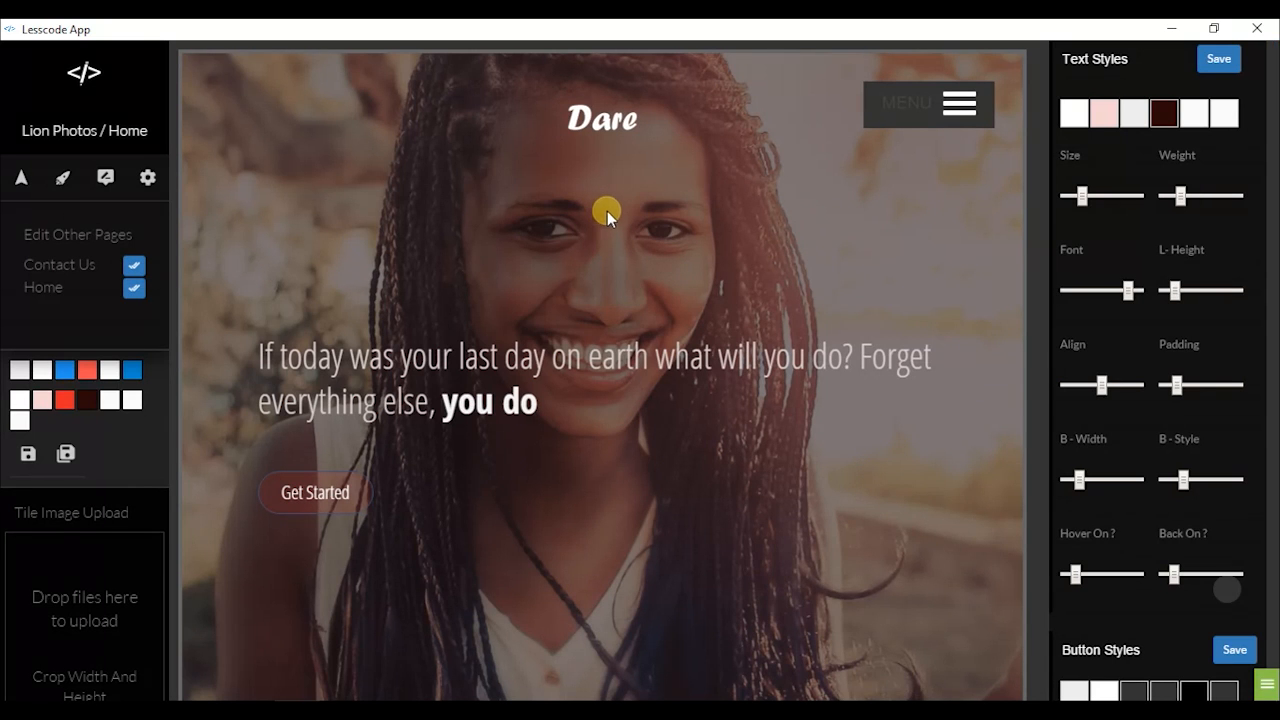
scroll(646, 225, down, 3)
scroll(646, 225, up, 3)
scroll(600, 190, down, 8)
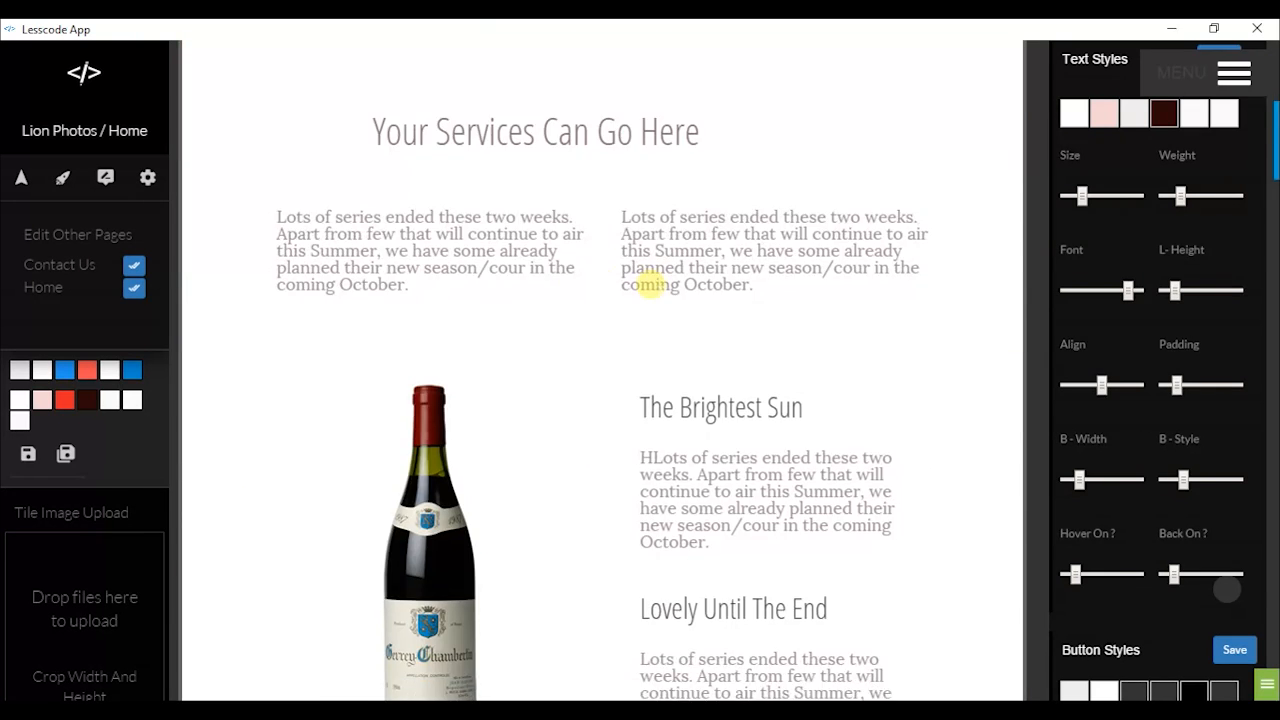
scroll(651, 282, up, 1)
scroll(715, 254, up, 3)
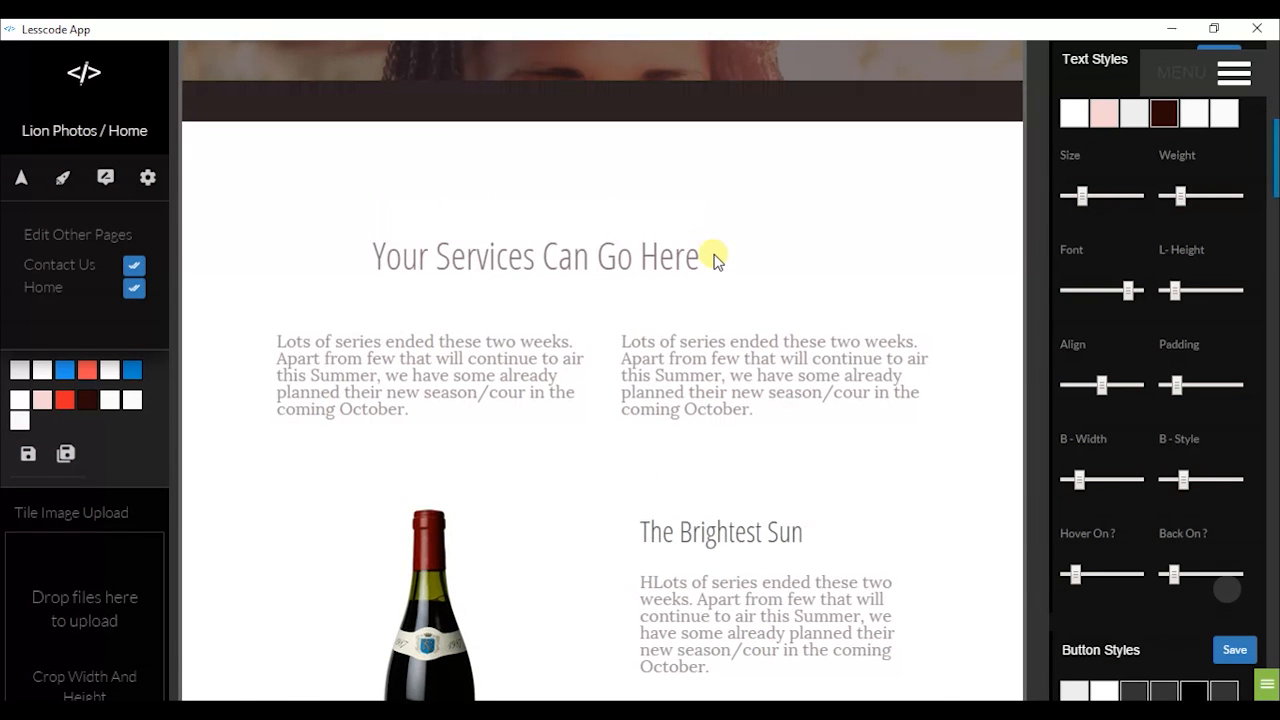
scroll(791, 268, up, 5)
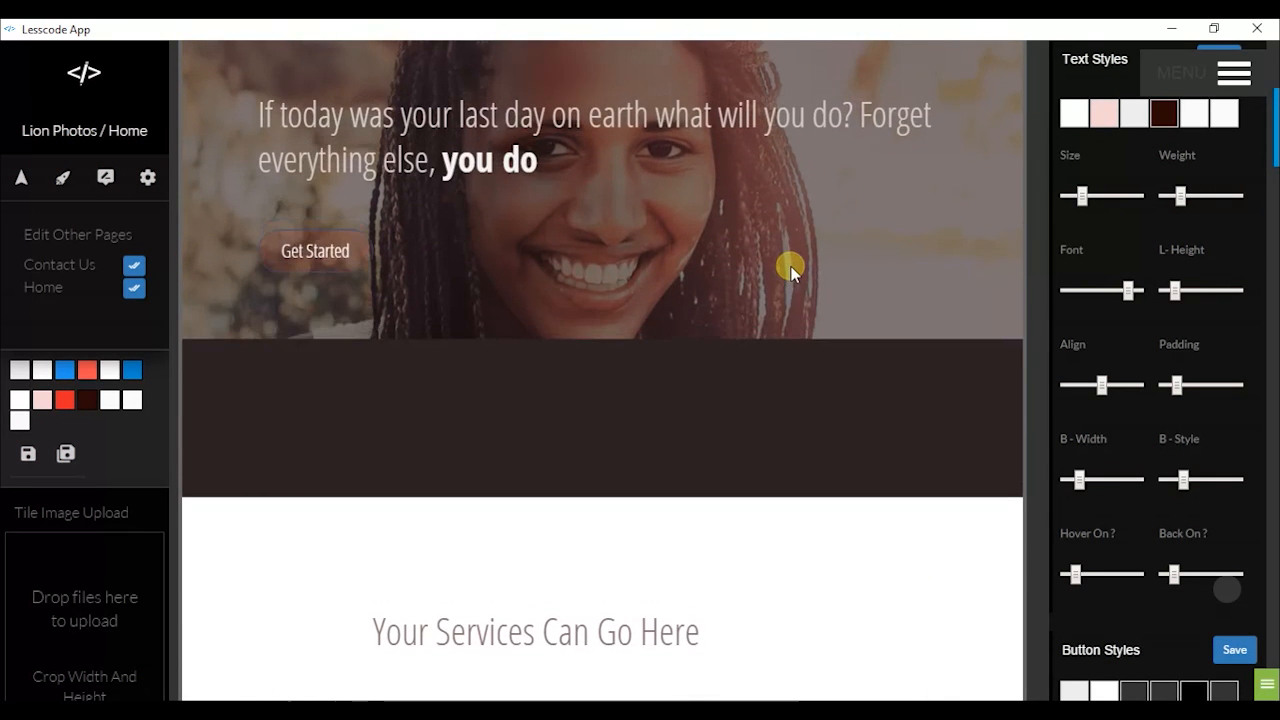
scroll(784, 257, up, 2)
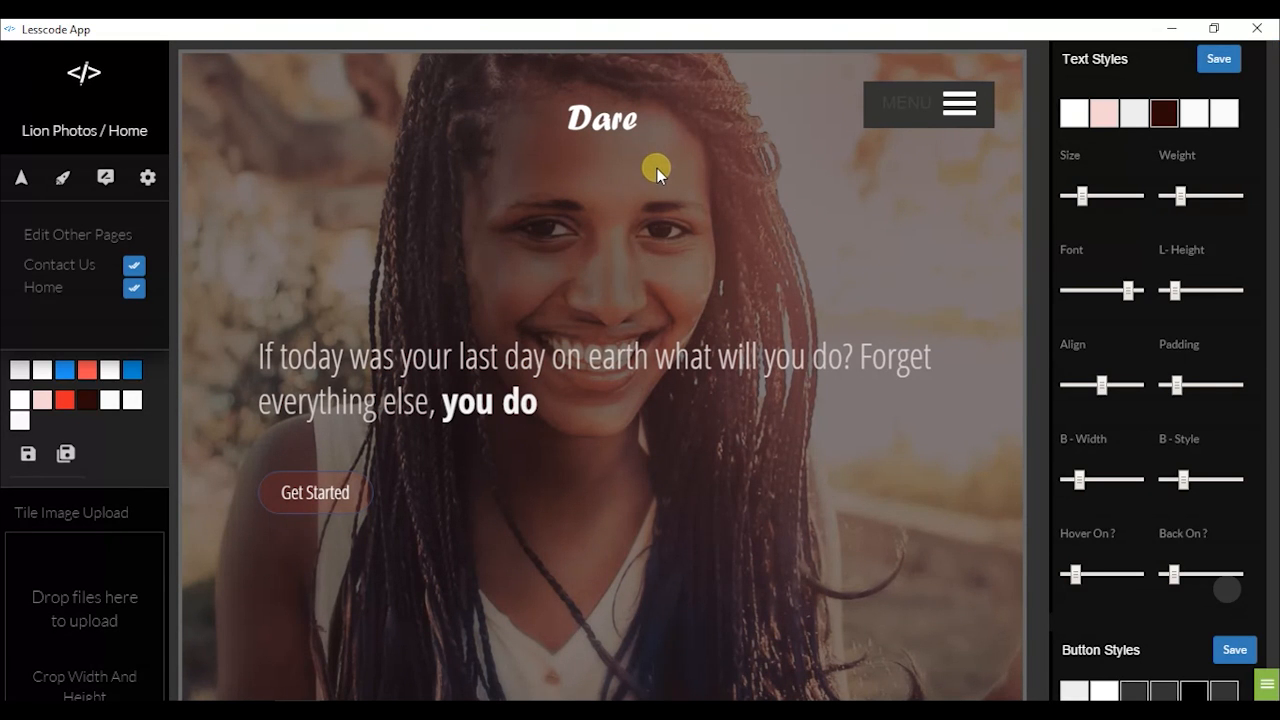
scroll(657, 168, down, 9)
scroll(657, 190, up, 8)
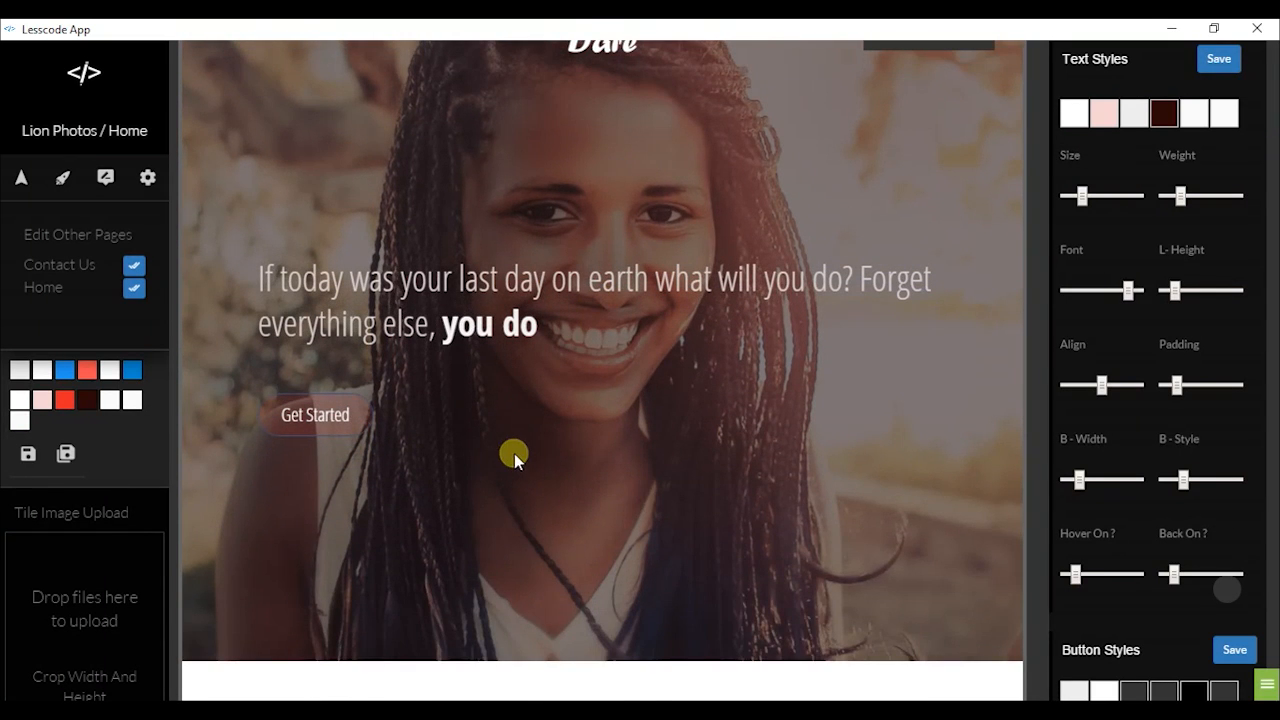
scroll(514, 453, down, 6)
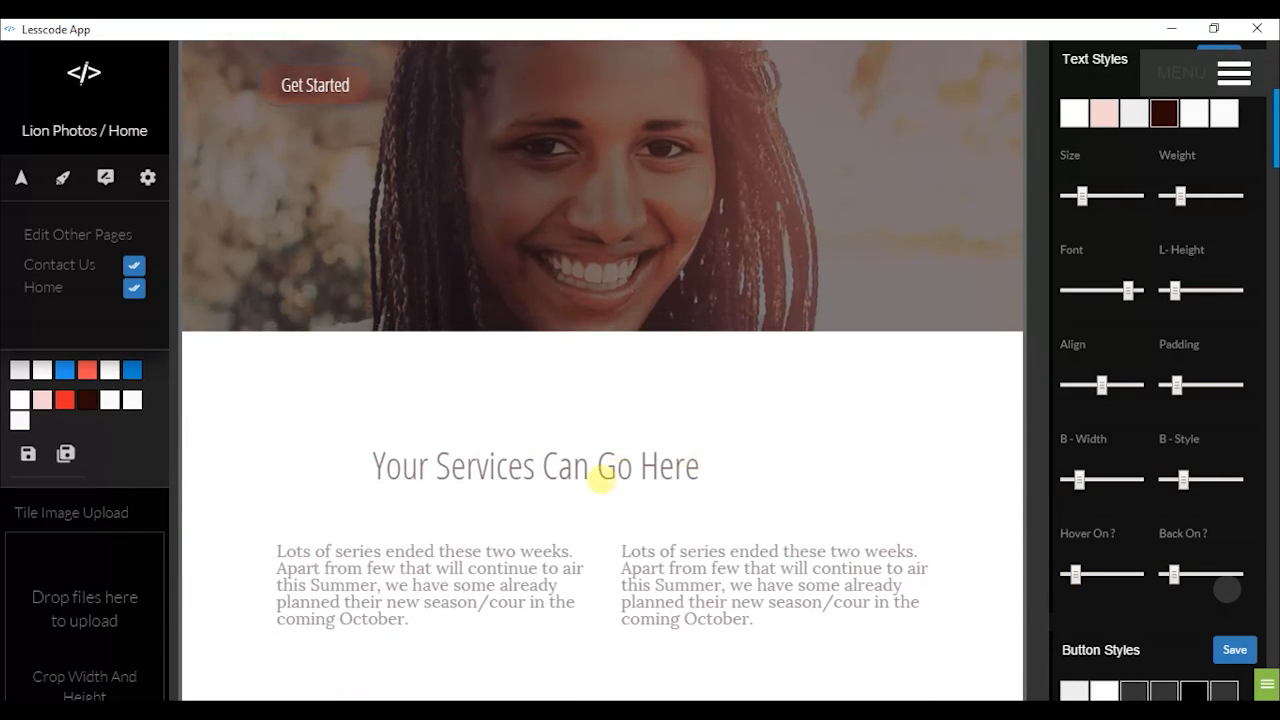
Replace the 'Your Services Can Go Here' heading with 'I create awesome moments' and save
click(655, 528)
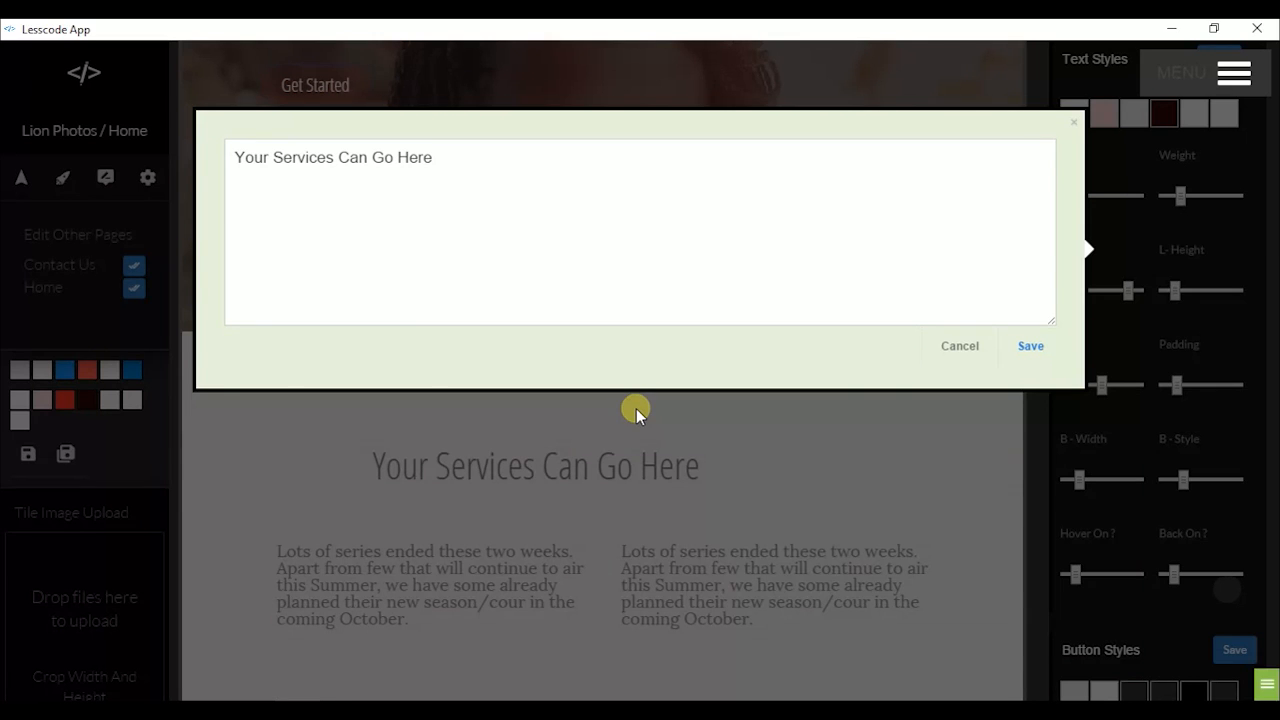
triple_click(626, 223)
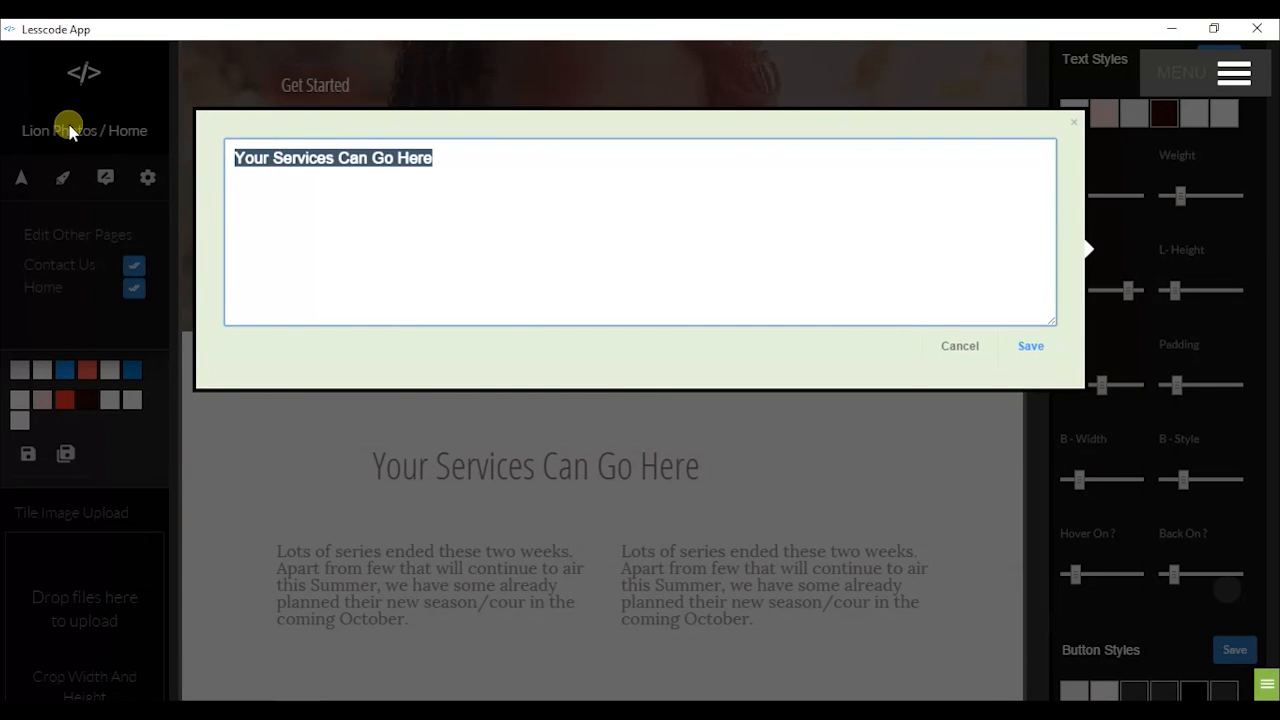
text(I create awesome moments)
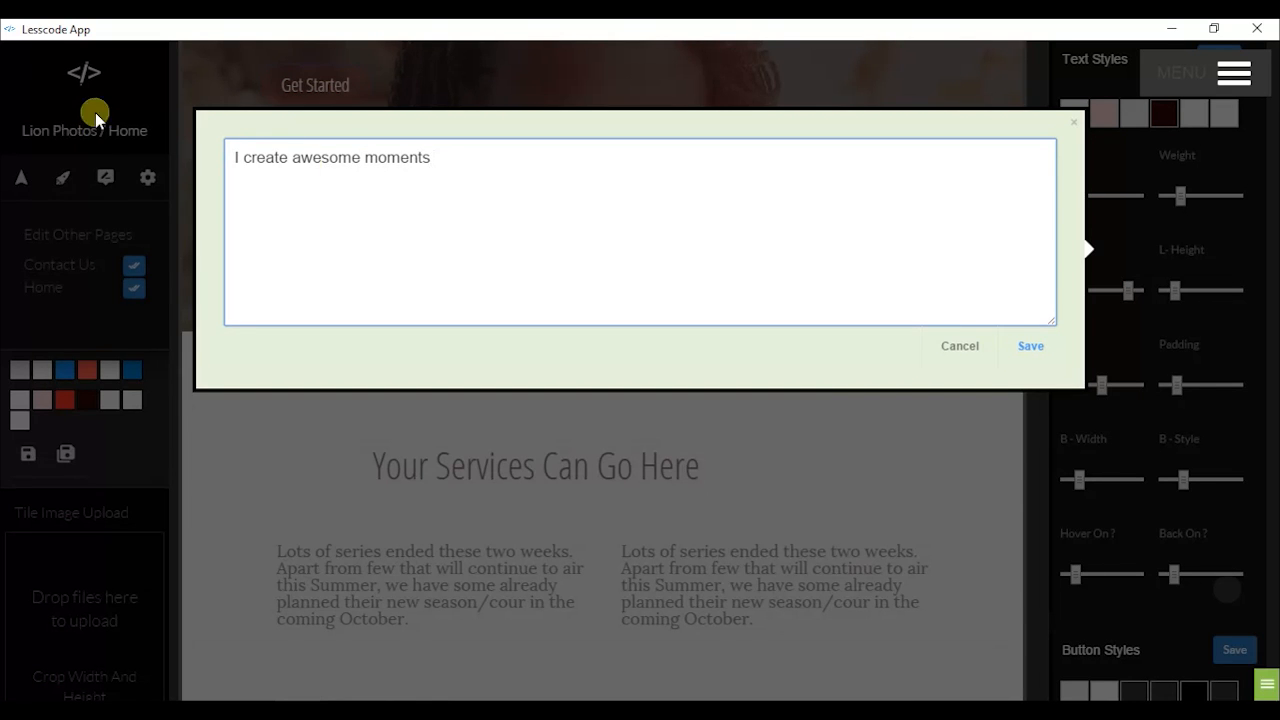
click(1040, 348)
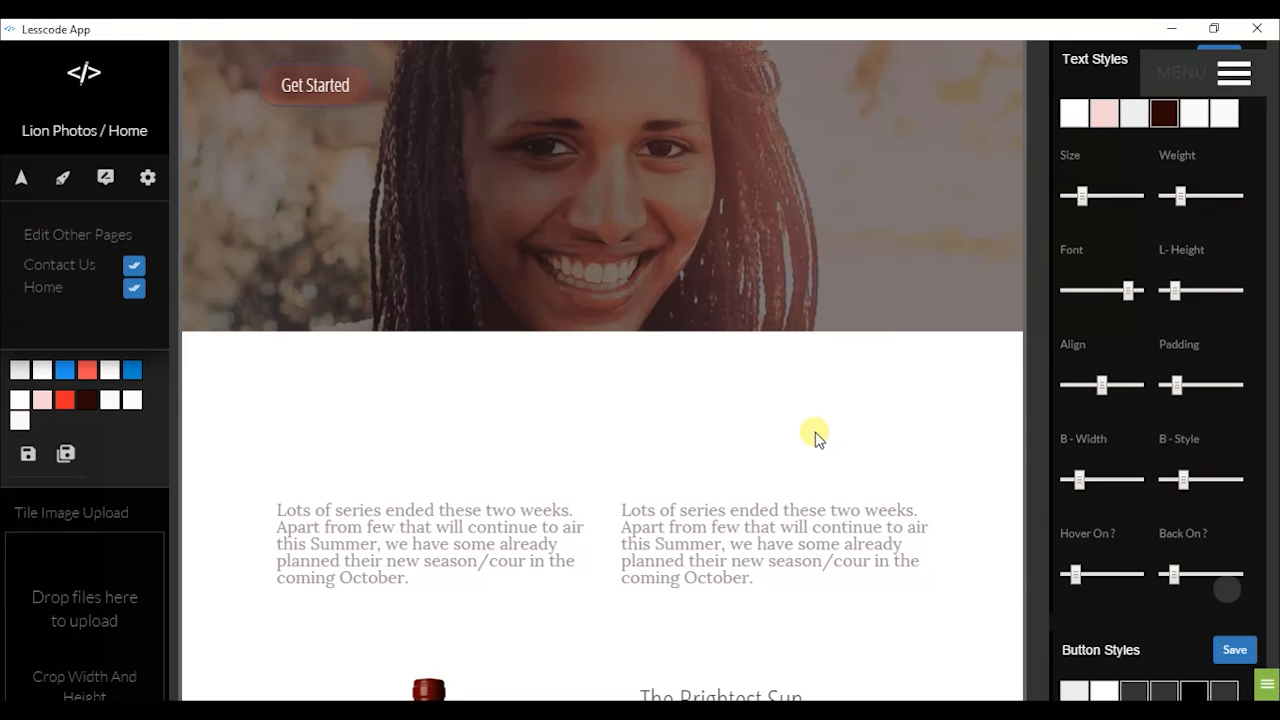
scroll(815, 434, down, 4)
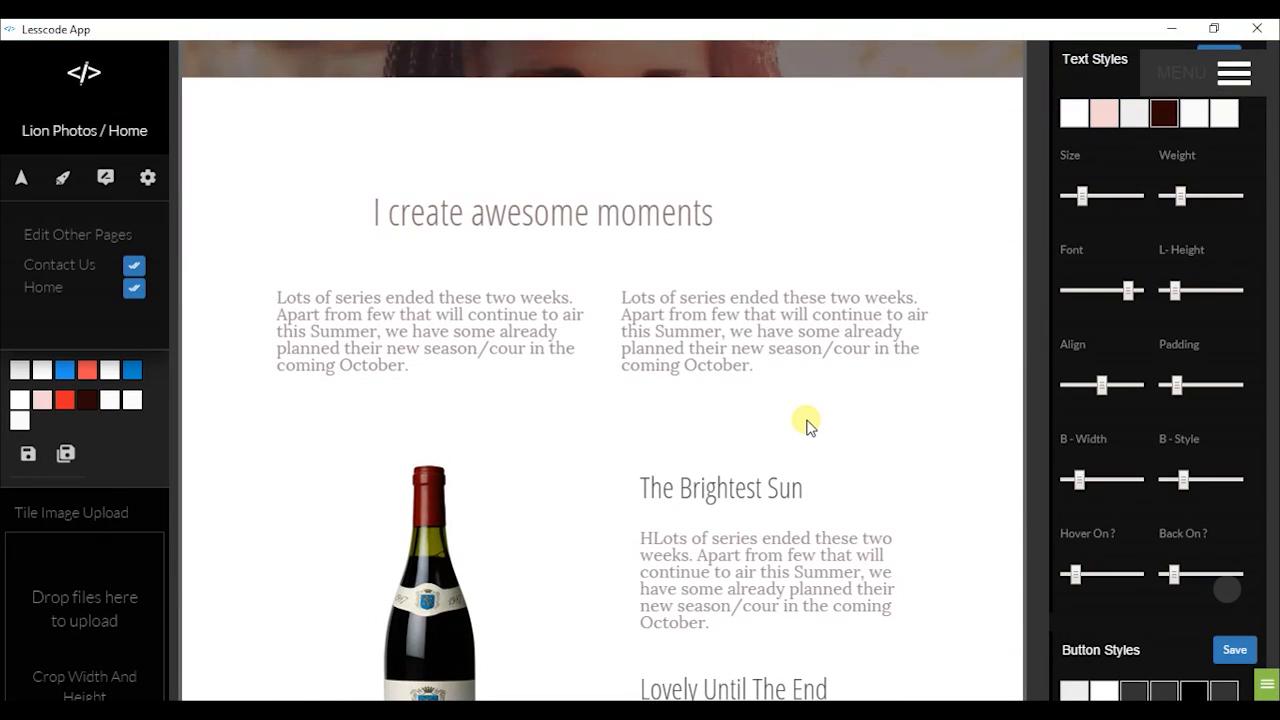
Bring up the home2 options menu for the section holding the 'I create awesome moments' heading
scroll(686, 380, up, 3)
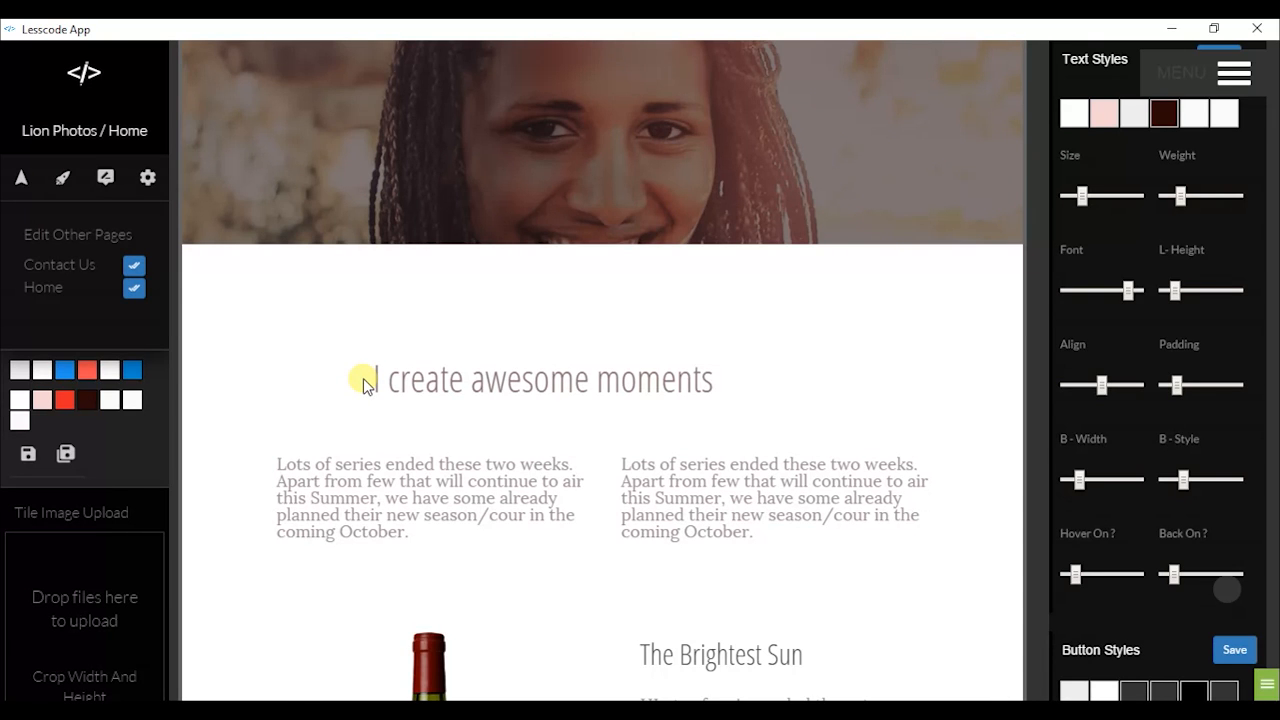
right_click(792, 357)
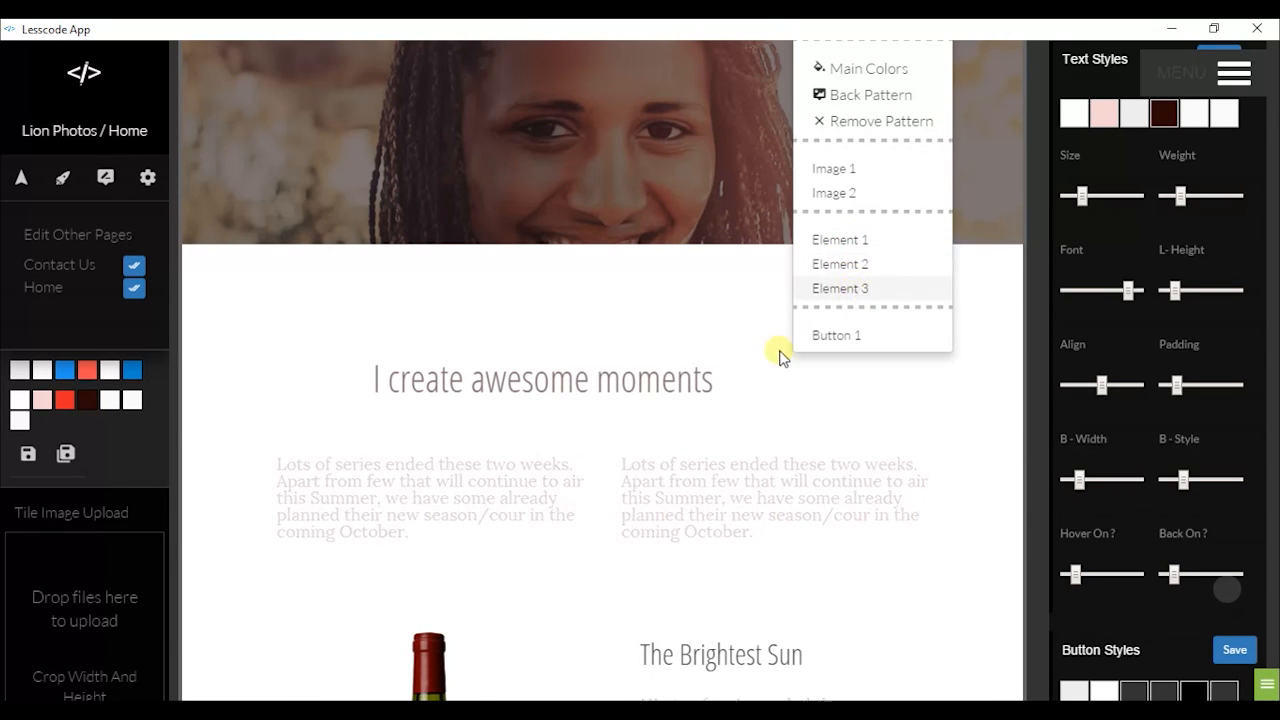
right_click(826, 419)
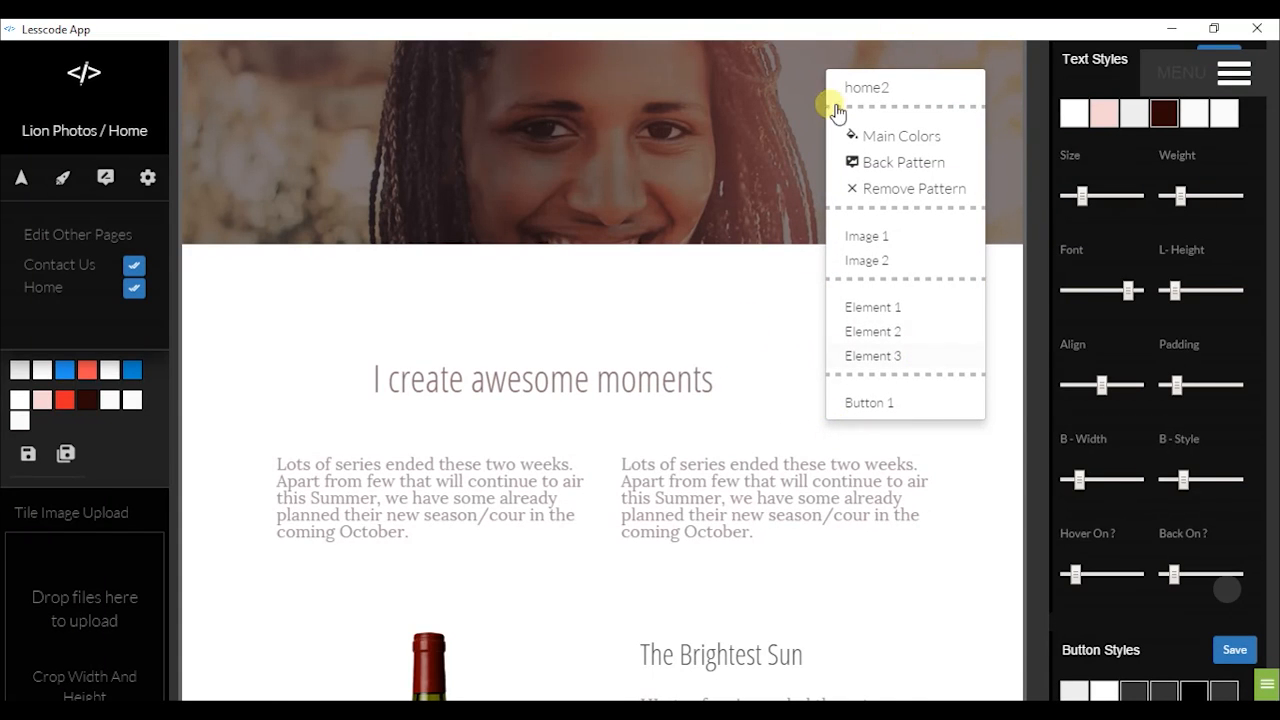
Style Element 1's heading with Center alignment and weight 700 in Text Styles
click(884, 312)
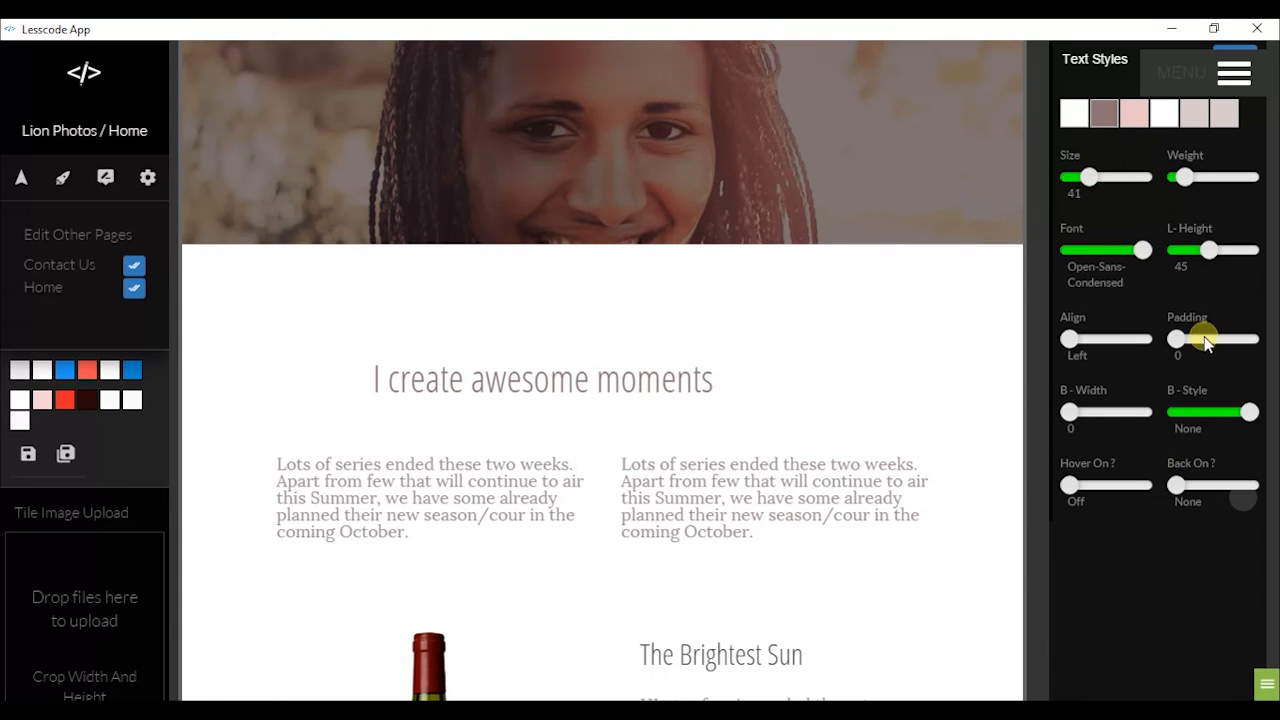
drag(1075, 347, 1100, 344)
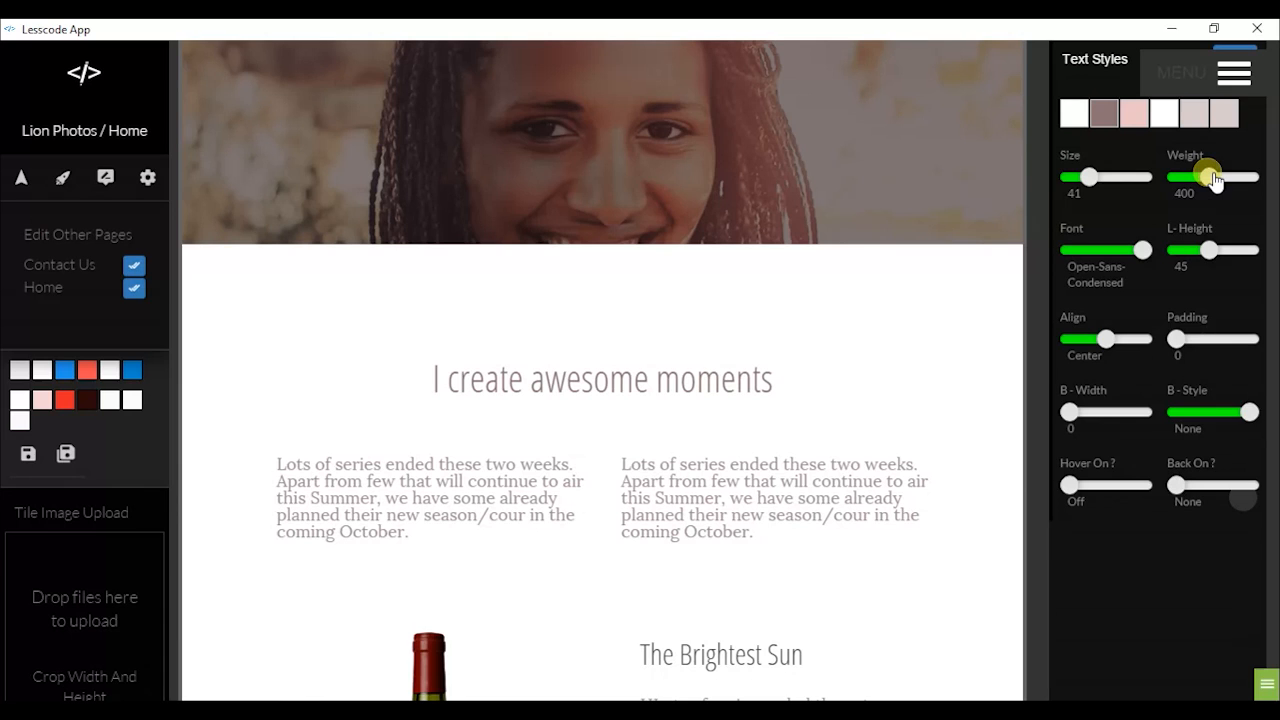
drag(1213, 180, 1229, 178)
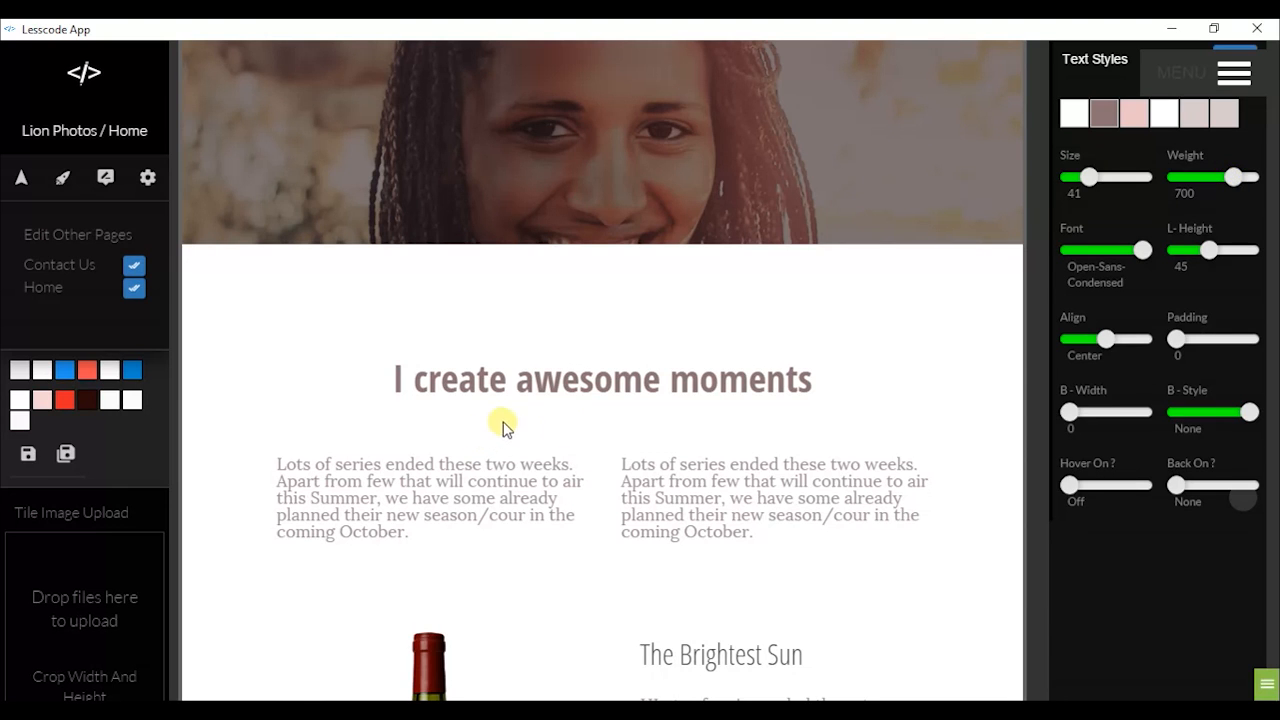
scroll(651, 429, up, 2)
scroll(653, 436, down, 3)
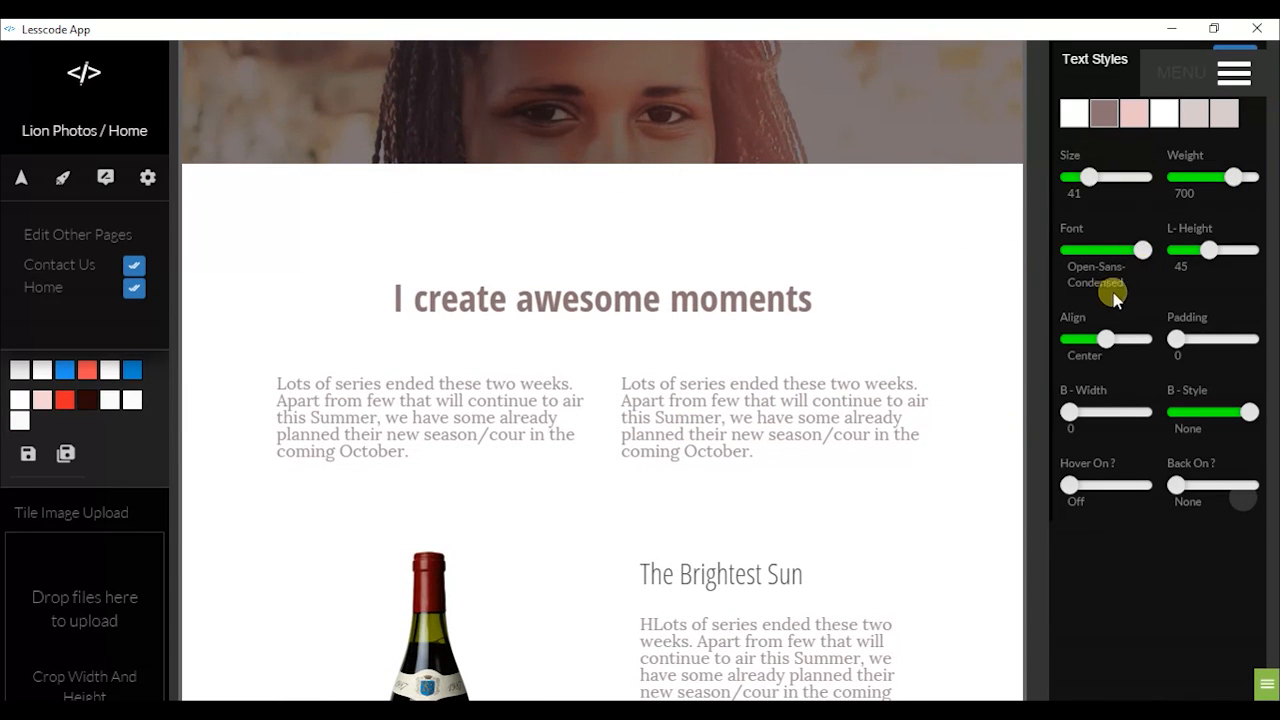
scroll(1196, 284, down, 2)
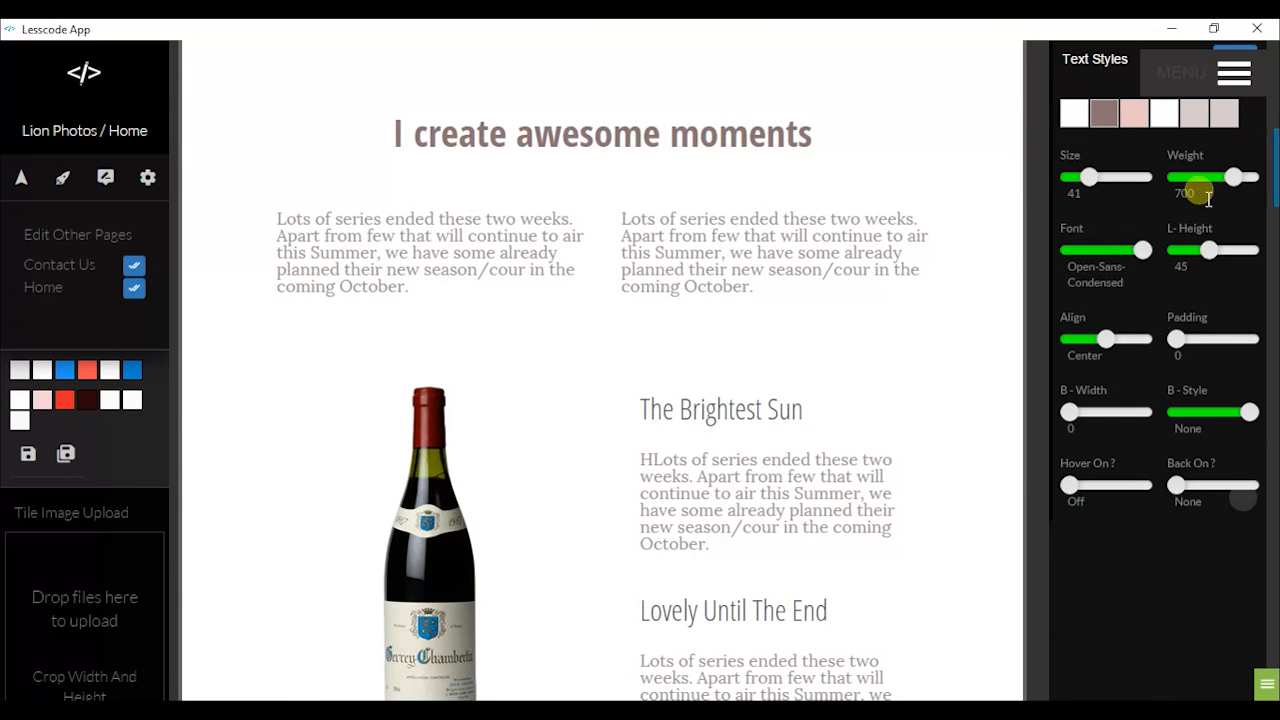
scroll(209, 277, up, 1)
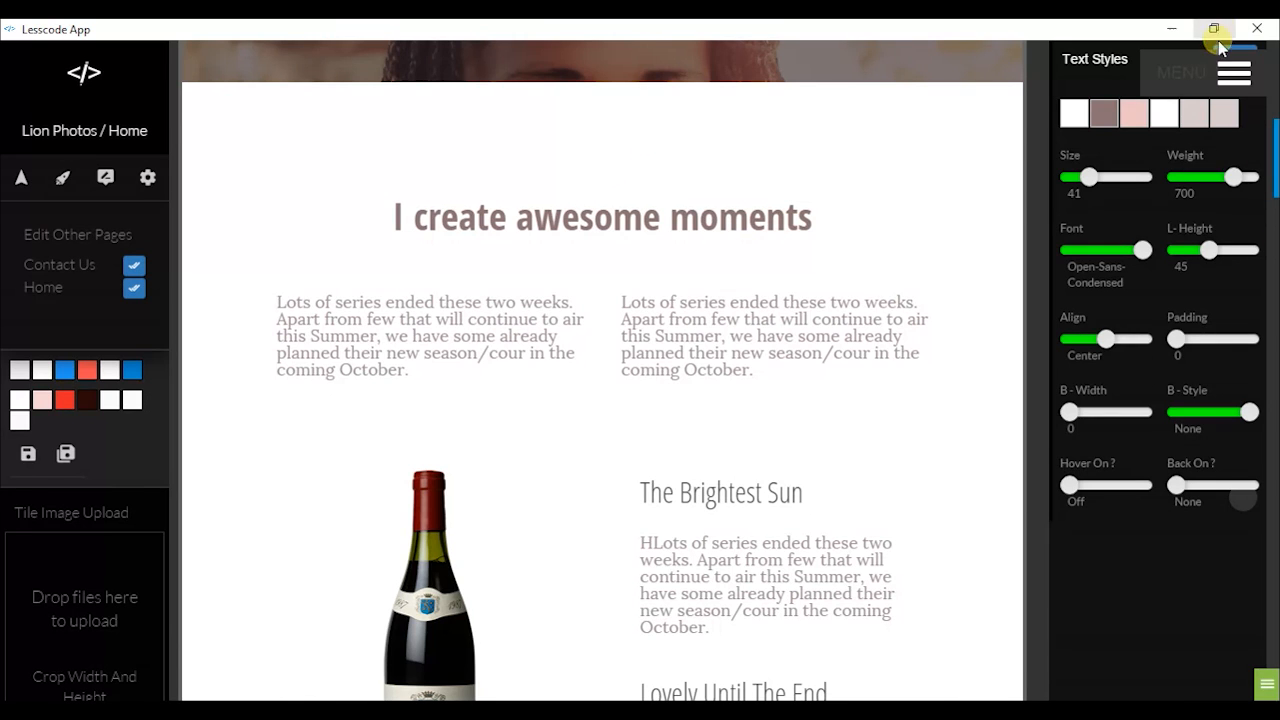
scroll(1233, 88, down, 1)
scroll(1236, 92, up, 10)
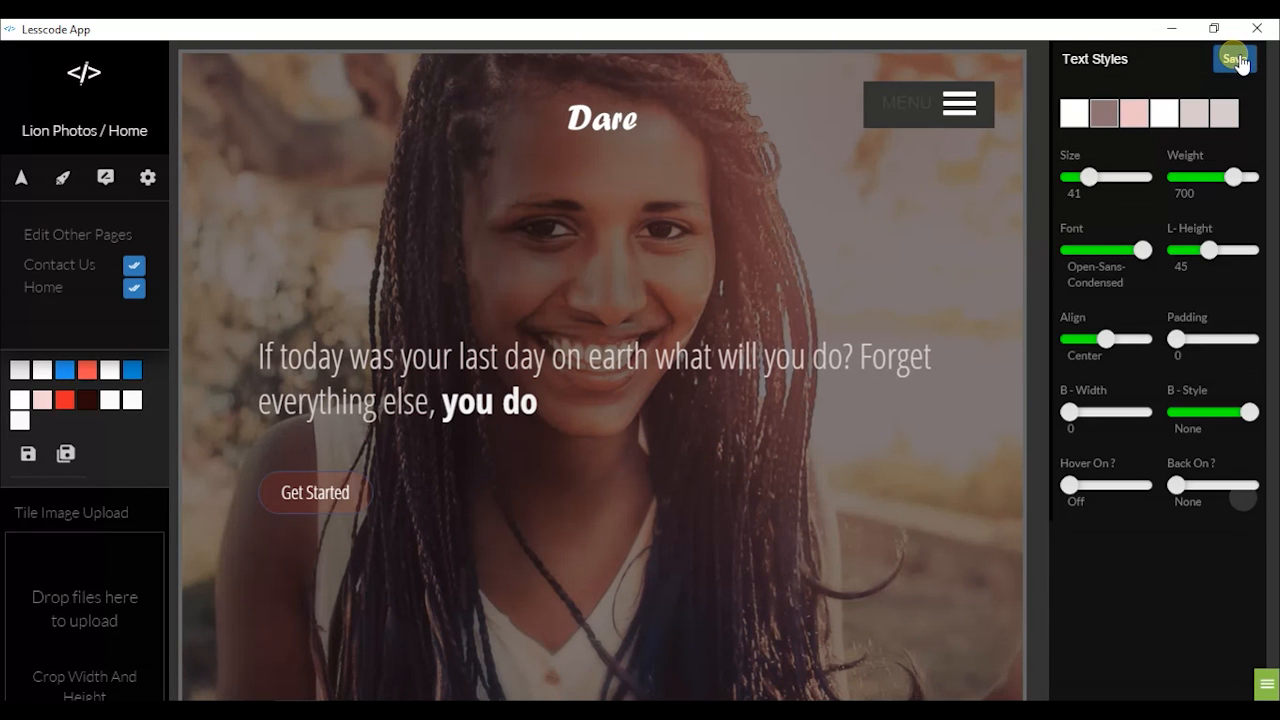
Save the heading's size 41, weight 700, centred Open-Sans-Condensed style and scroll toward the Pricing Table
click(1236, 60)
scroll(970, 300, down, 10)
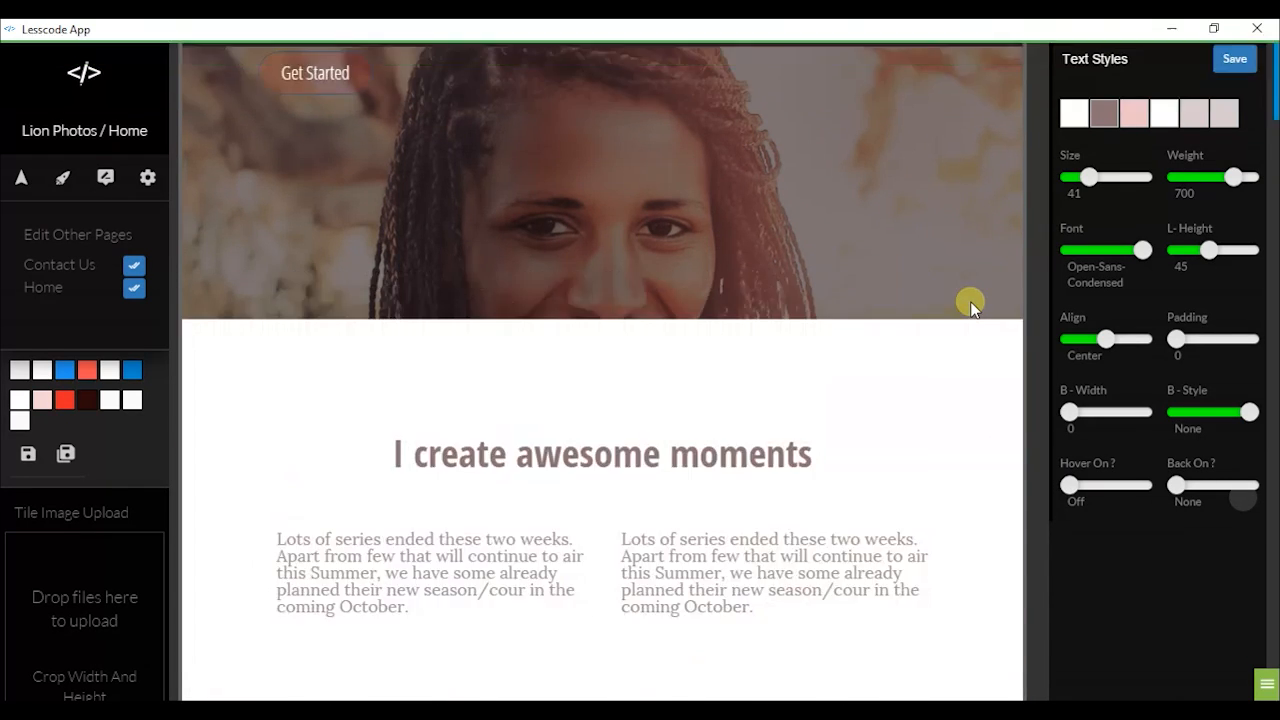
scroll(773, 265, up, 4)
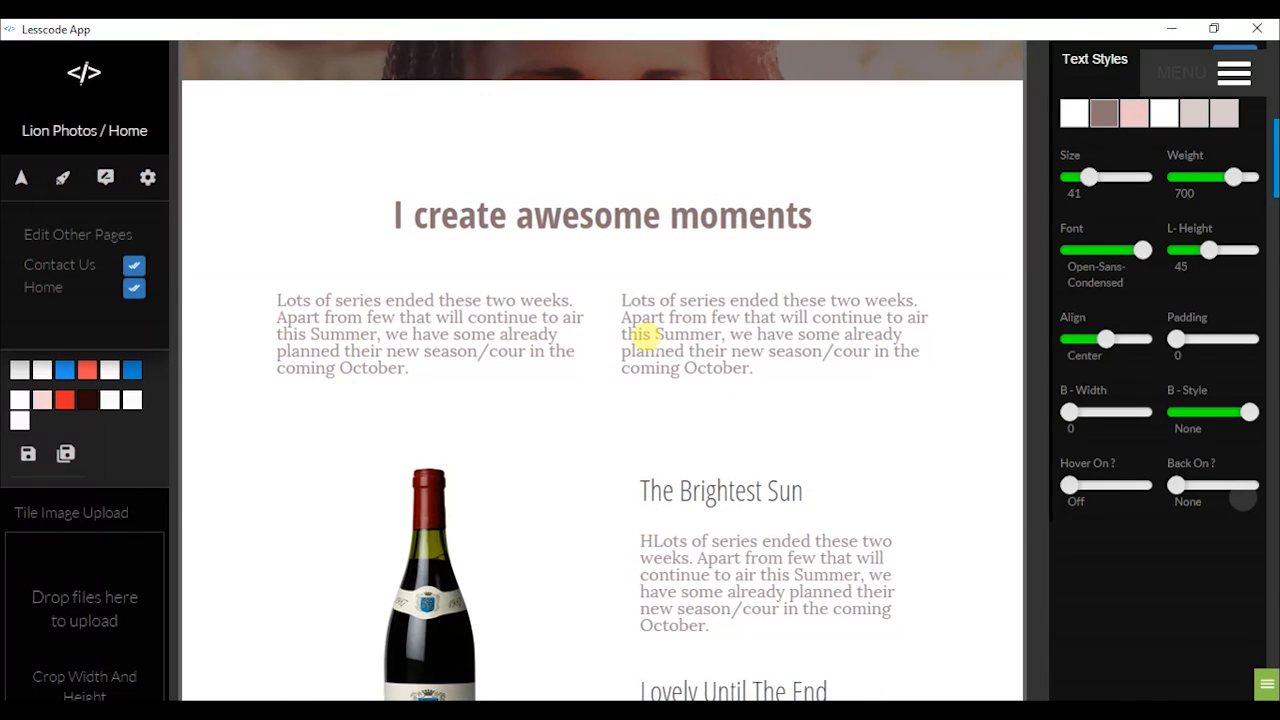
scroll(660, 400, up, 4)
scroll(676, 428, up, 3)
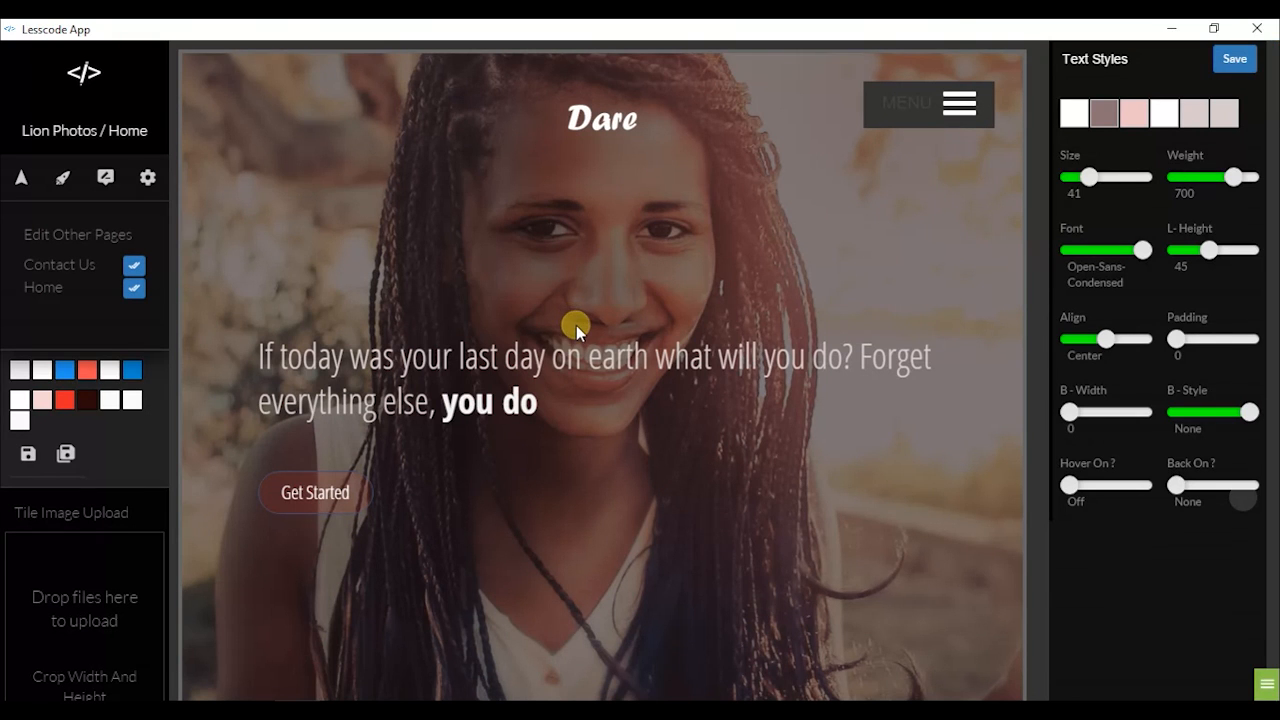
scroll(576, 325, down, 5)
scroll(576, 325, down, 10)
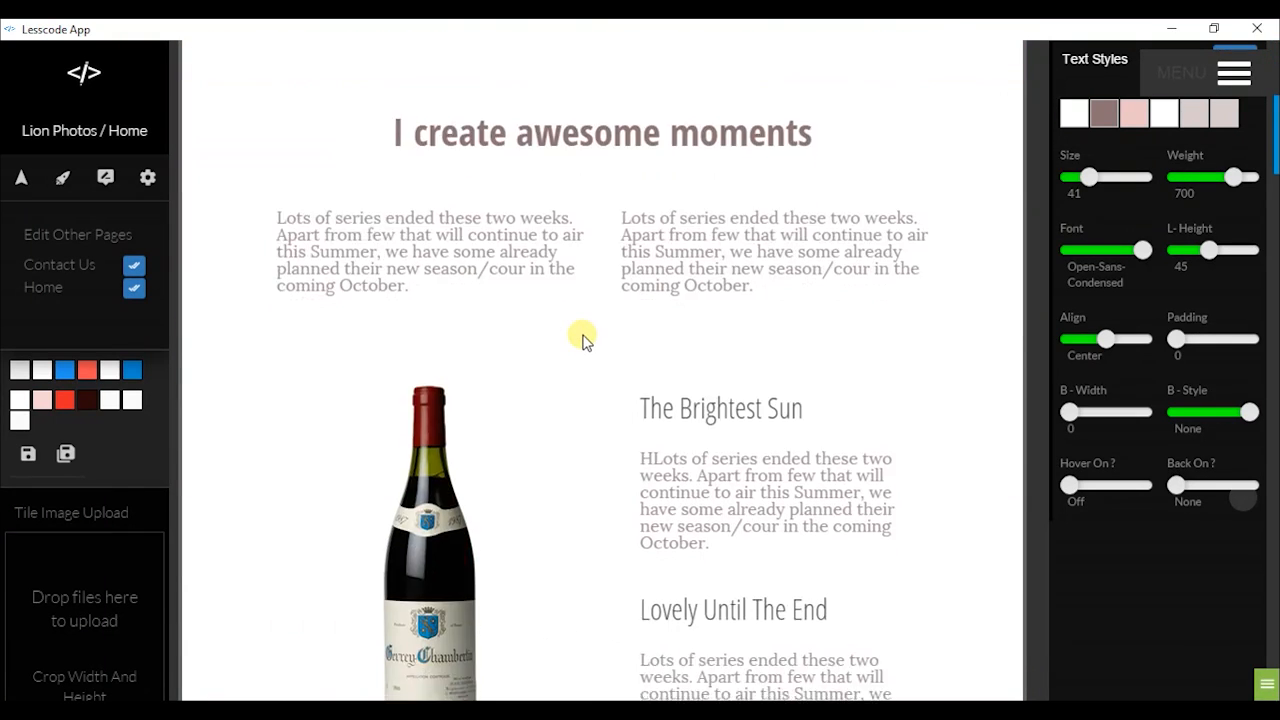
scroll(714, 400, down, 1)
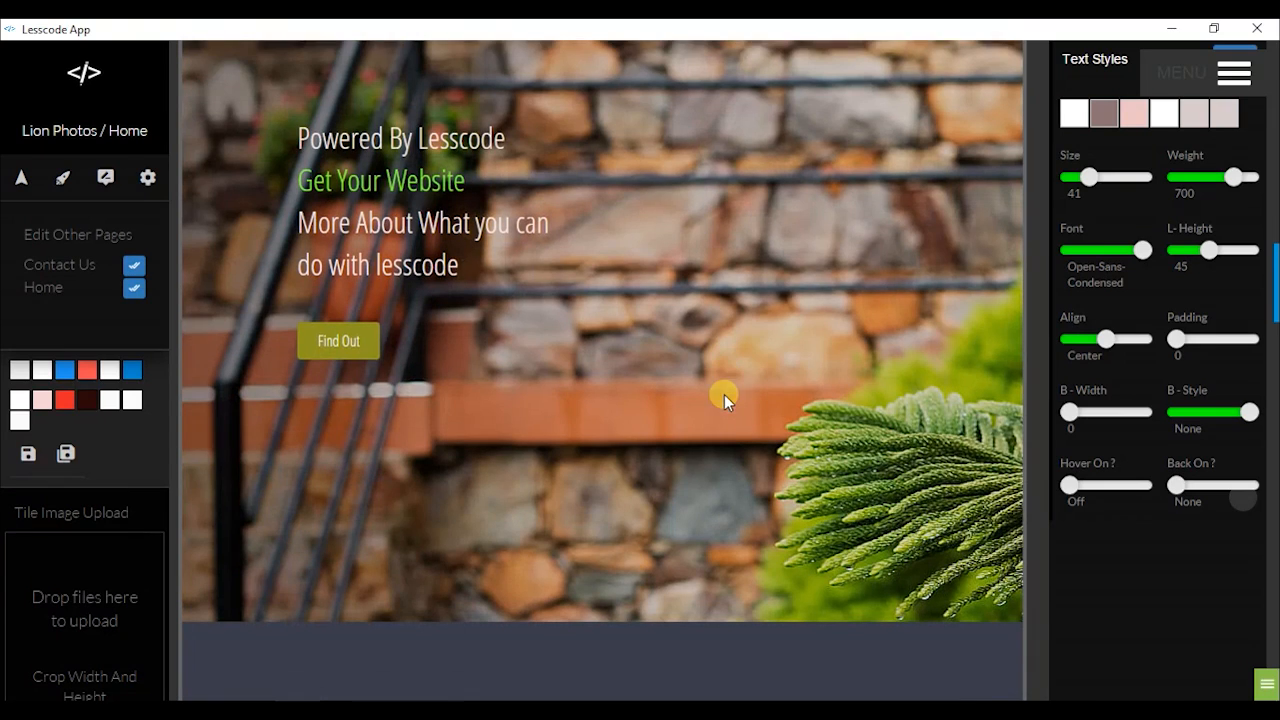
scroll(530, 308, down, 2)
scroll(536, 312, down, 2)
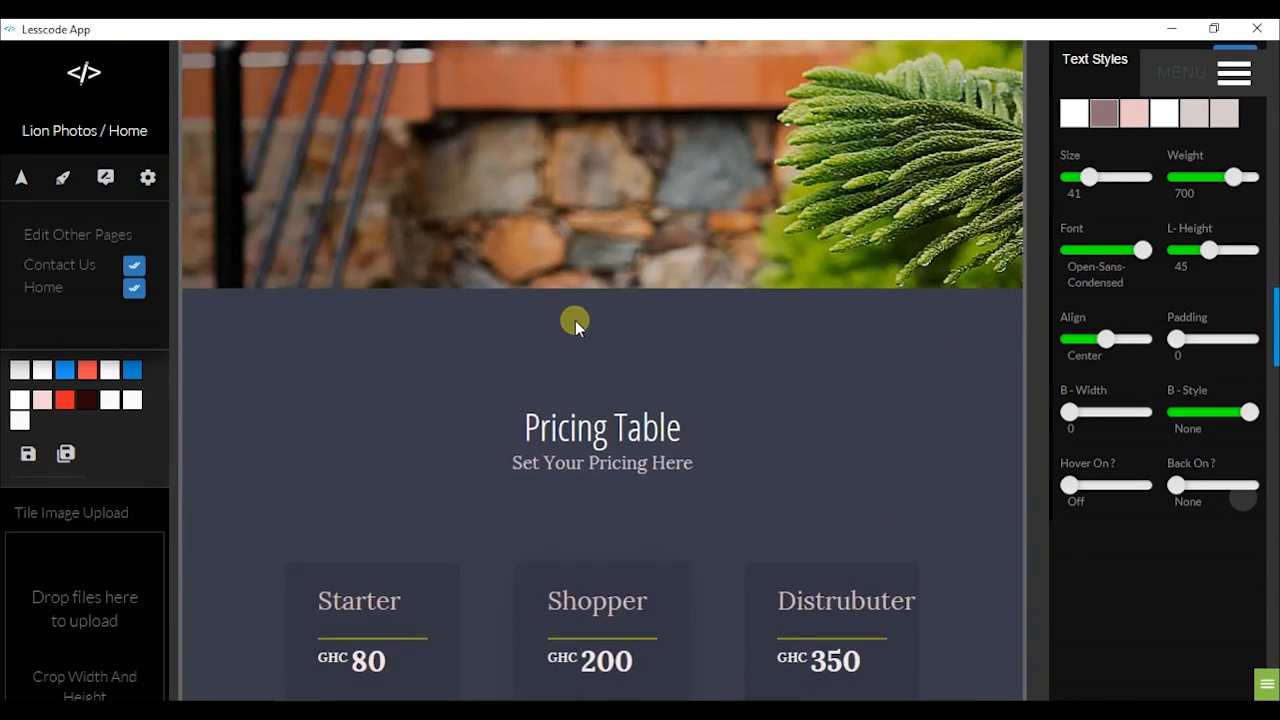
scroll(600, 325, up, 3)
Choose get-wild.jpg from assets > images, shown as icons, as the hero tile's new Image 1
right_click(693, 300)
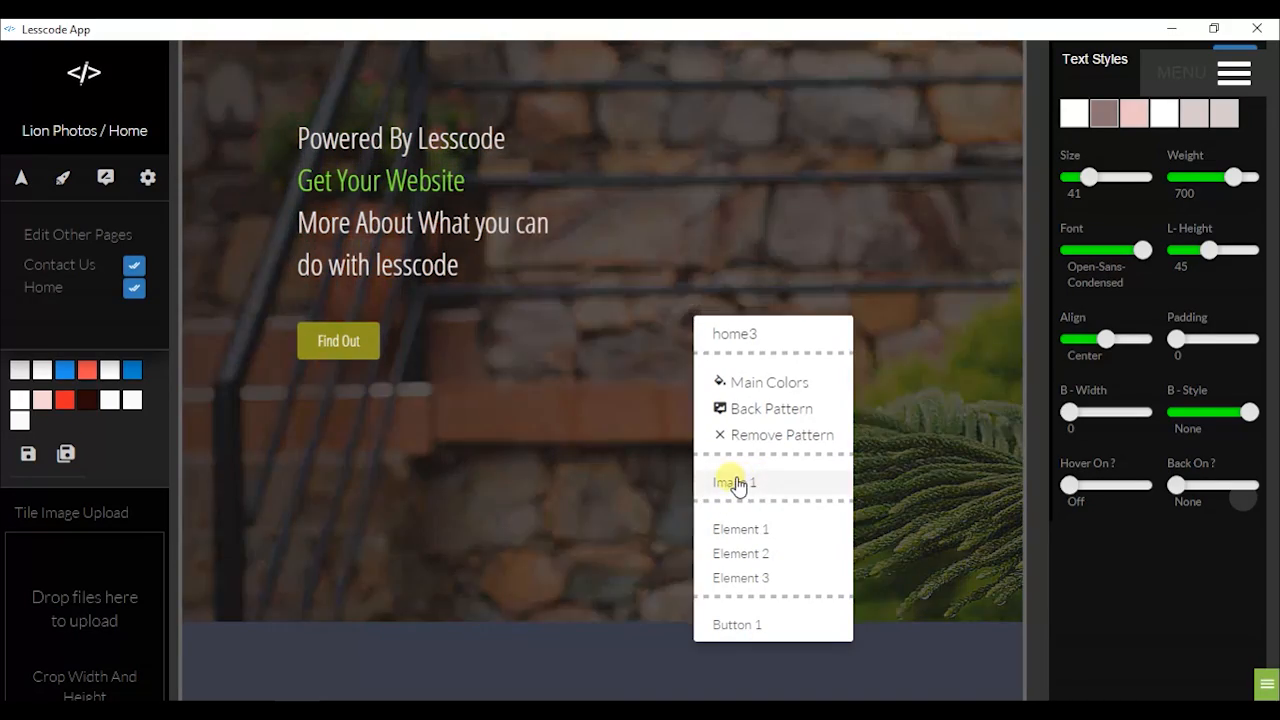
click(734, 481)
click(92, 597)
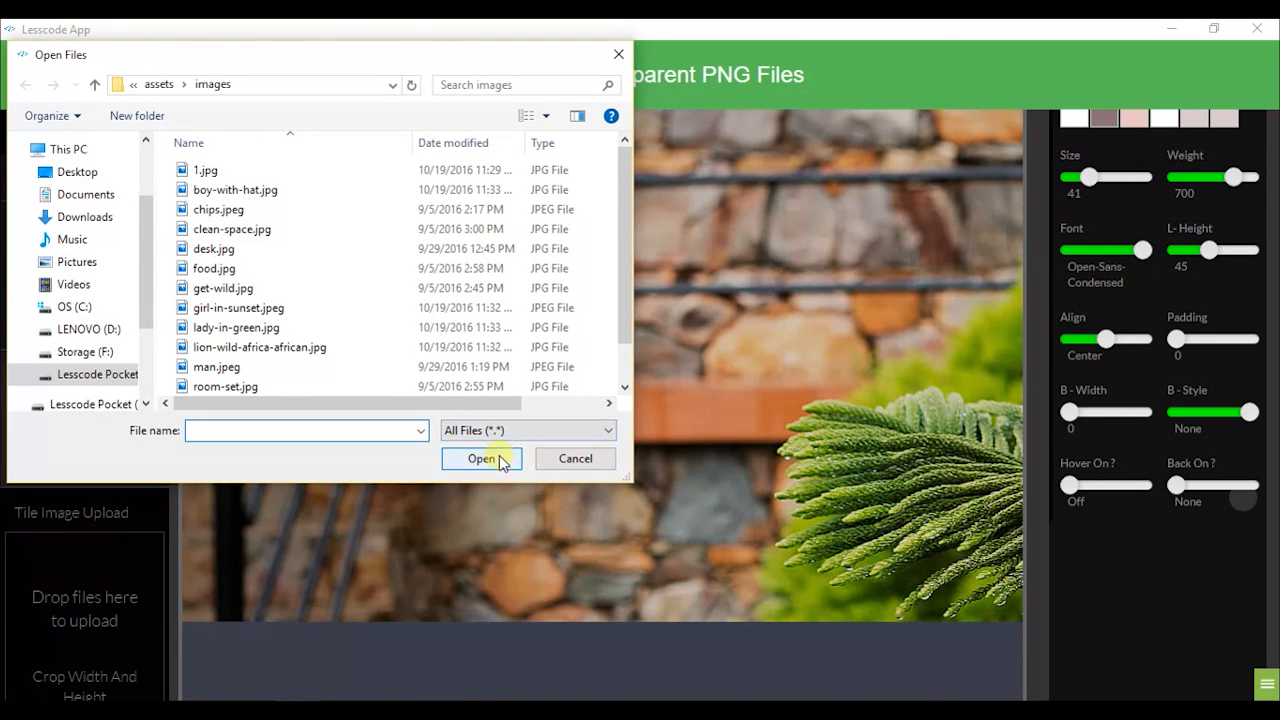
drag(481, 63, 690, 41)
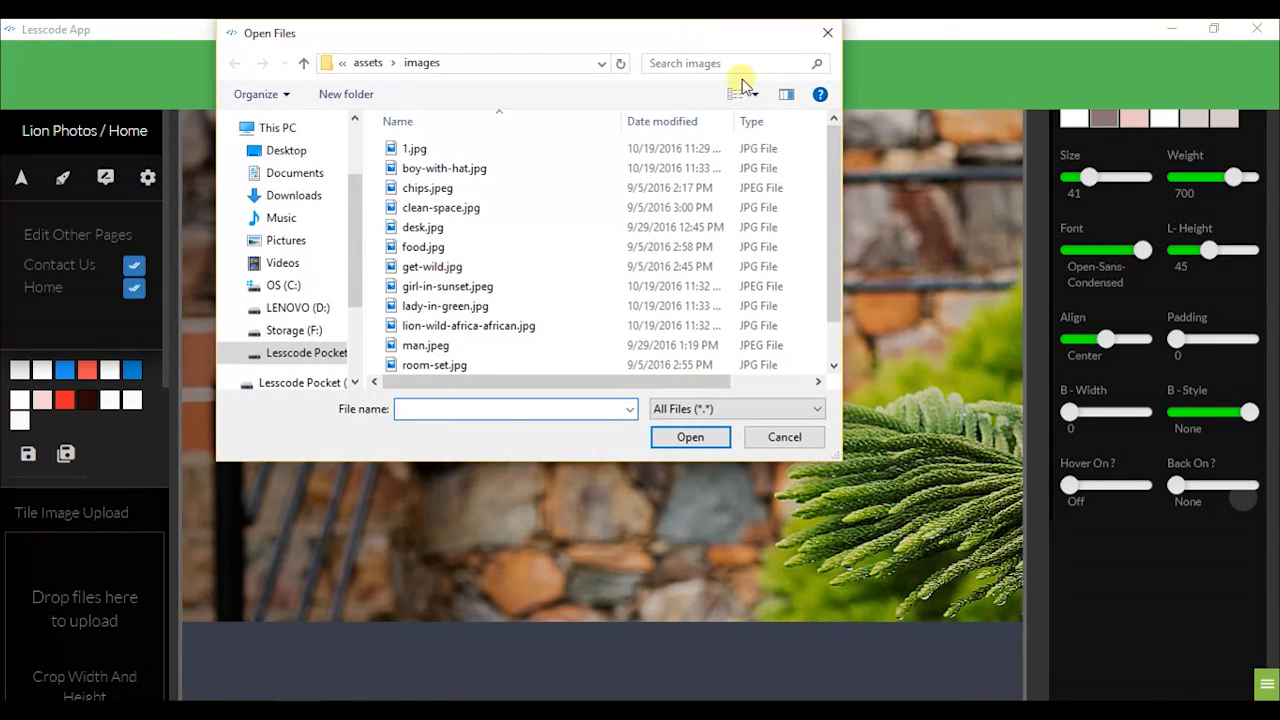
drag(831, 179, 837, 288)
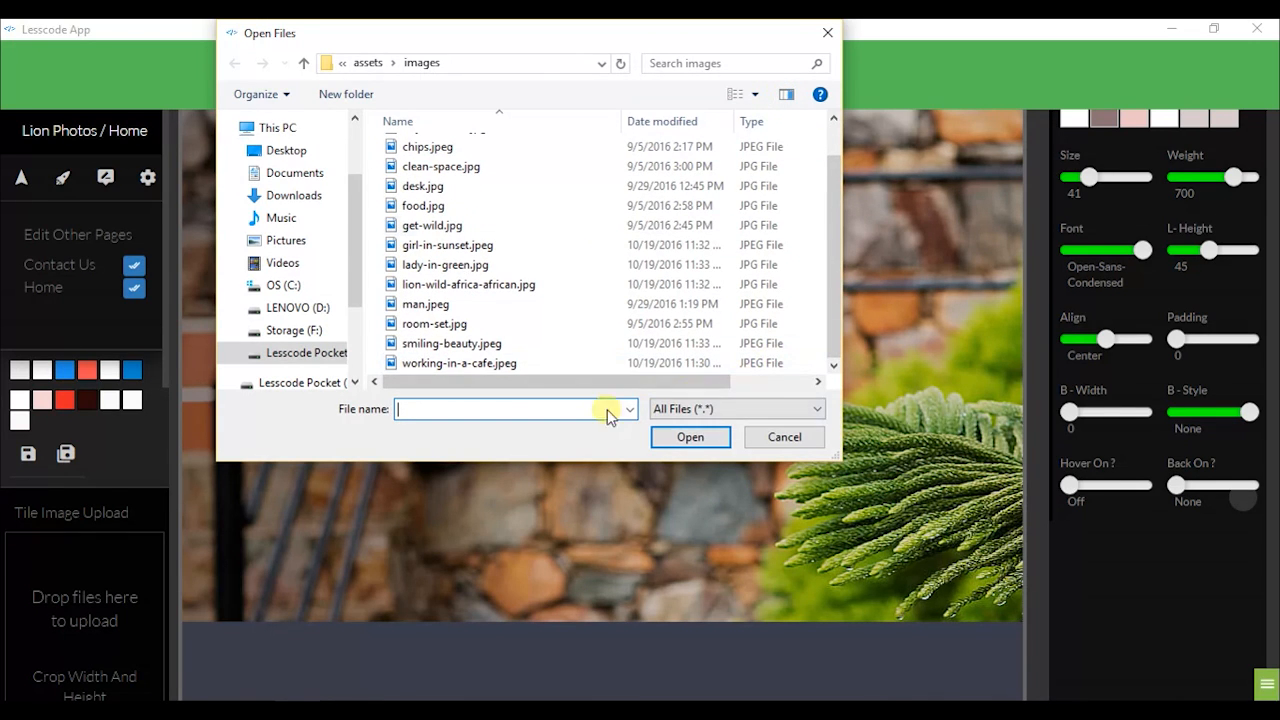
click(733, 95)
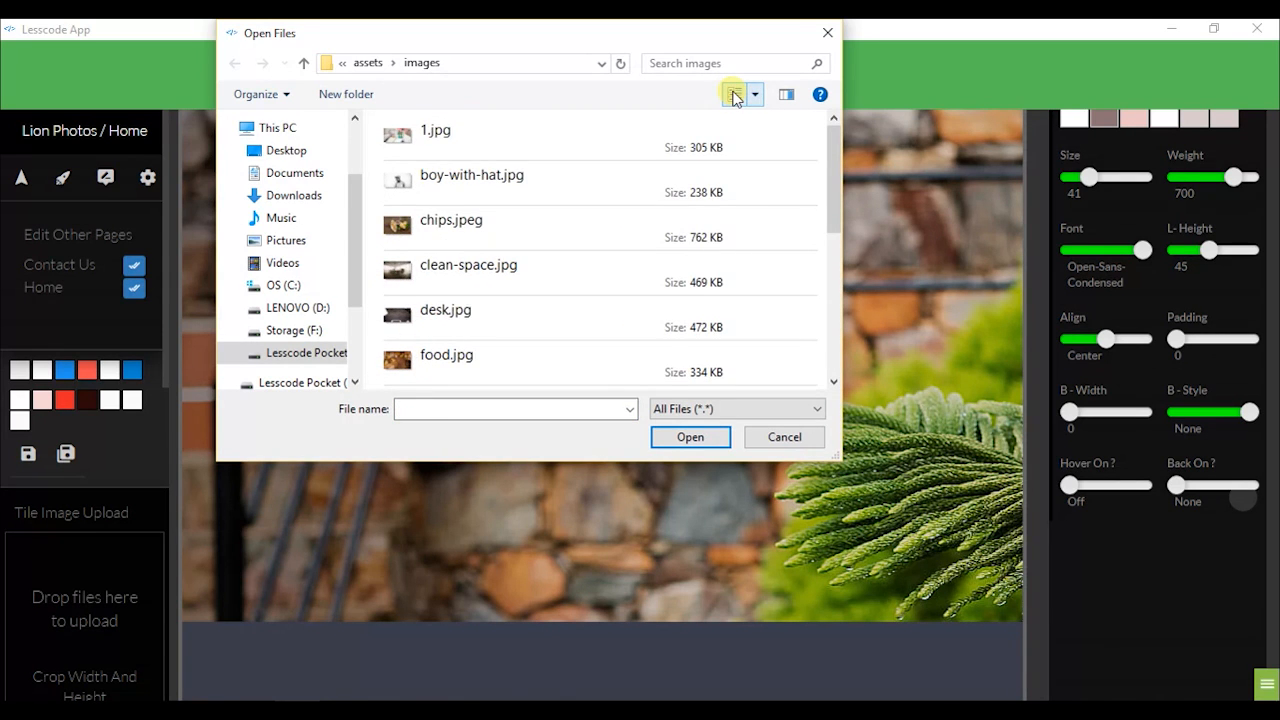
click(733, 95)
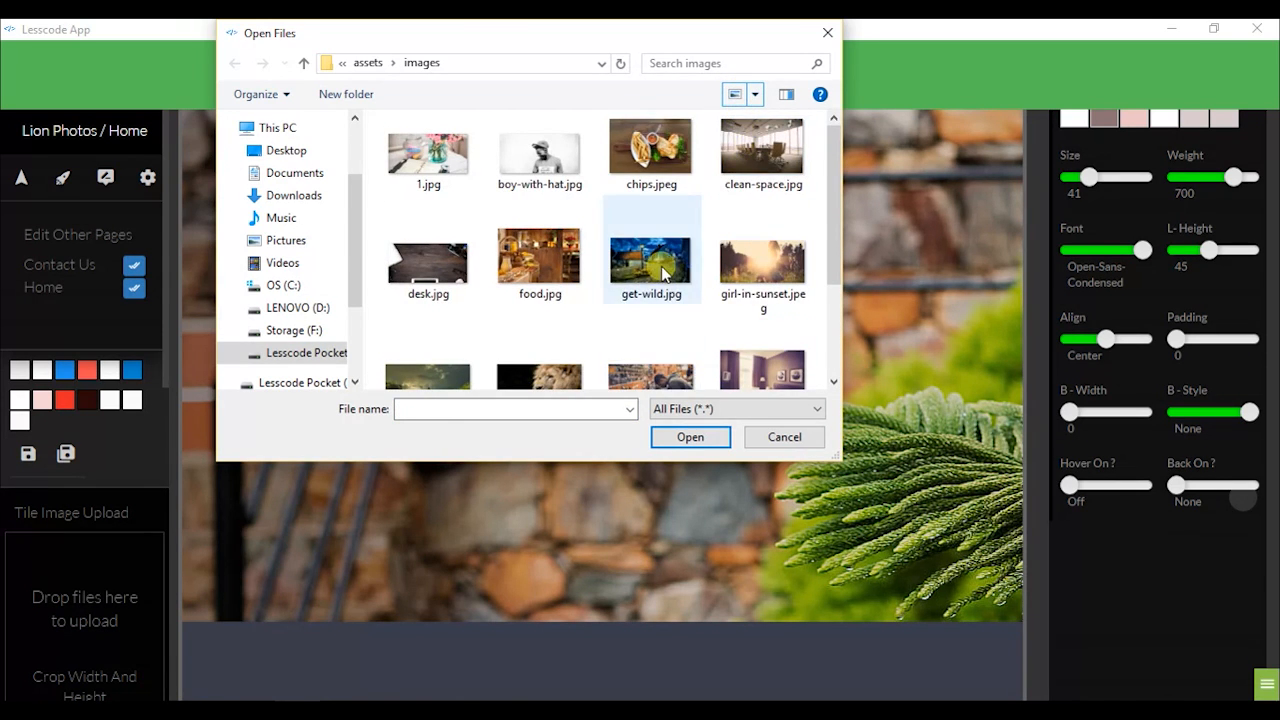
double_click(661, 266)
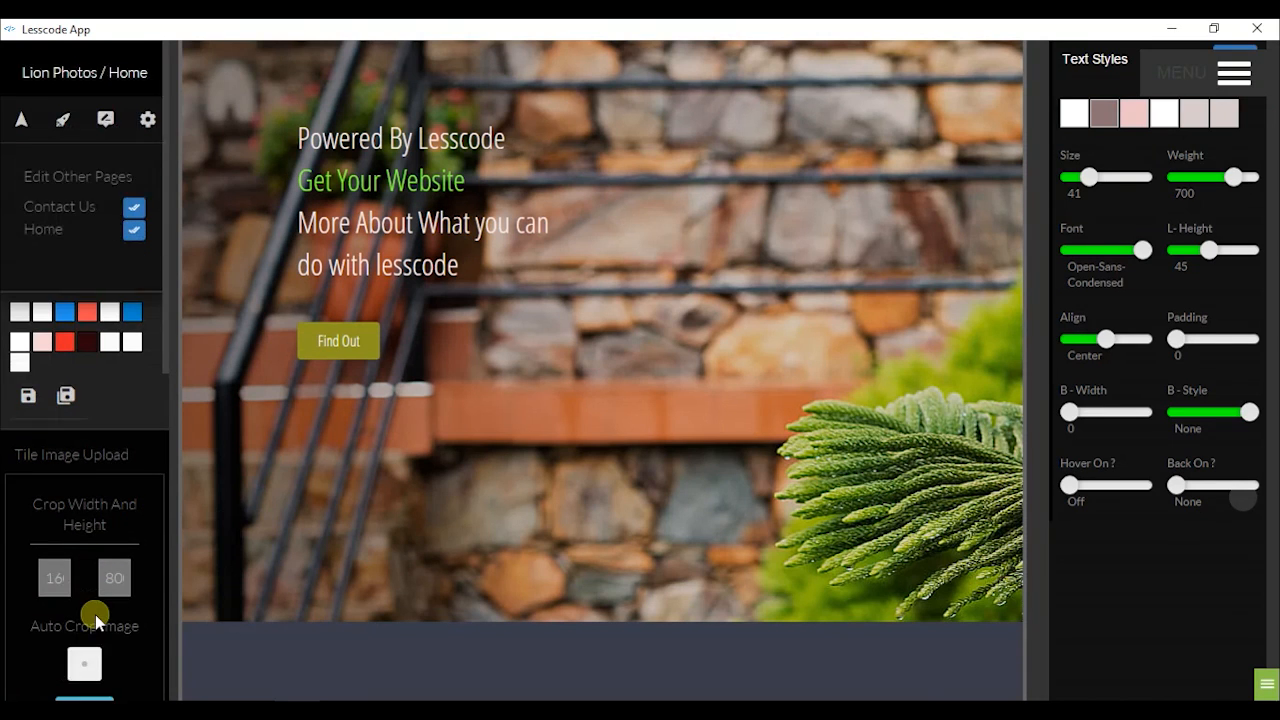
Upload the night-time house and street-lamp photo to the hero tile and scroll to check it
scroll(95, 615, down, 1)
scroll(90, 650, down, 2)
click(84, 524)
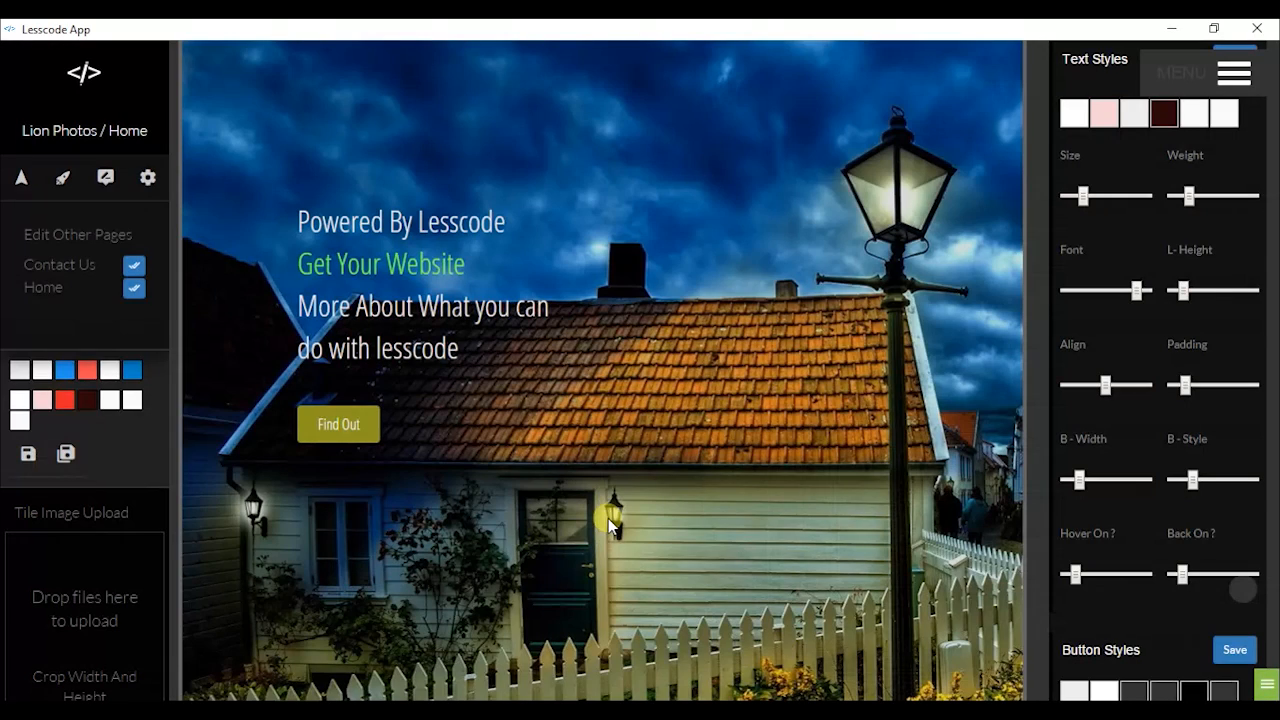
scroll(610, 515, down, 5)
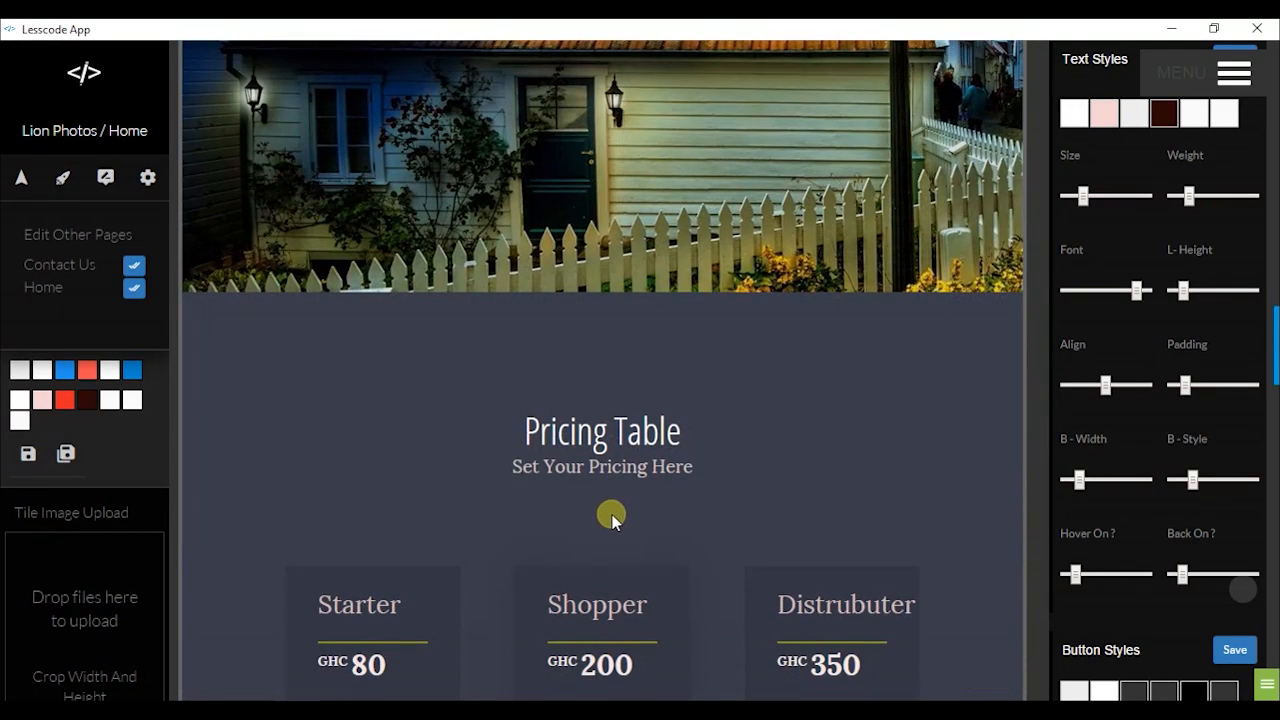
scroll(624, 560, up, 5)
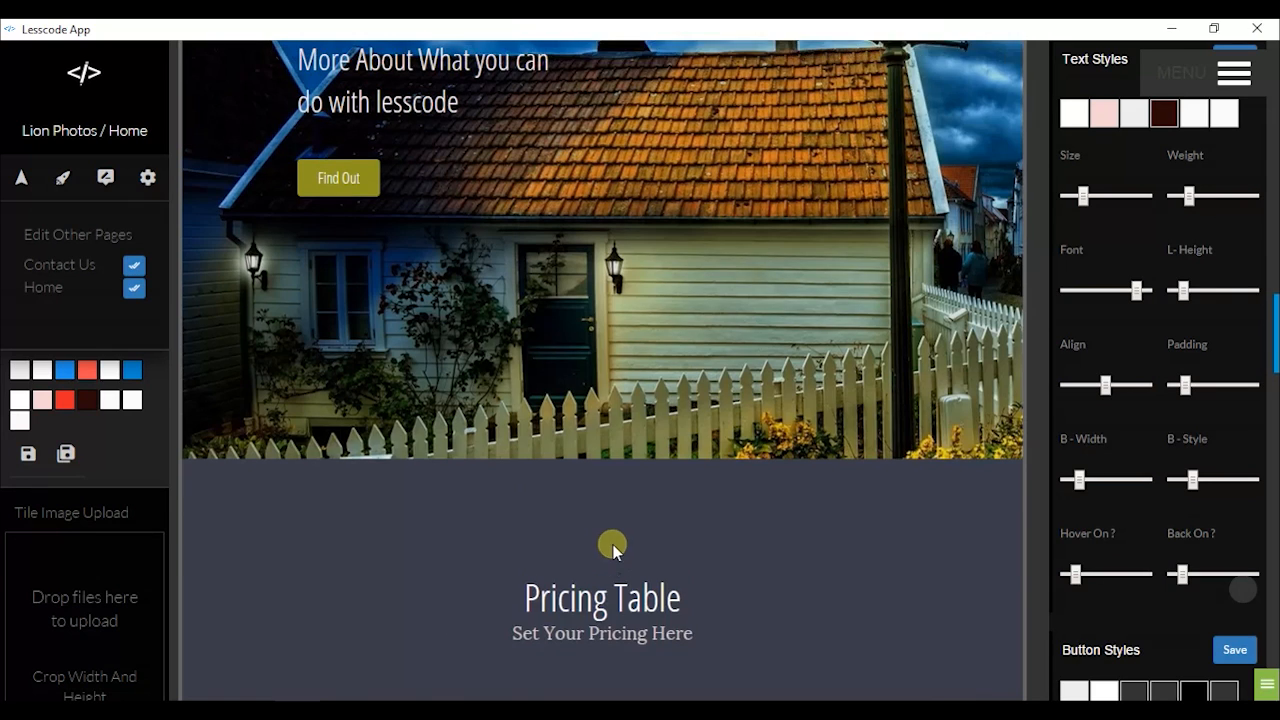
scroll(615, 532, up, 2)
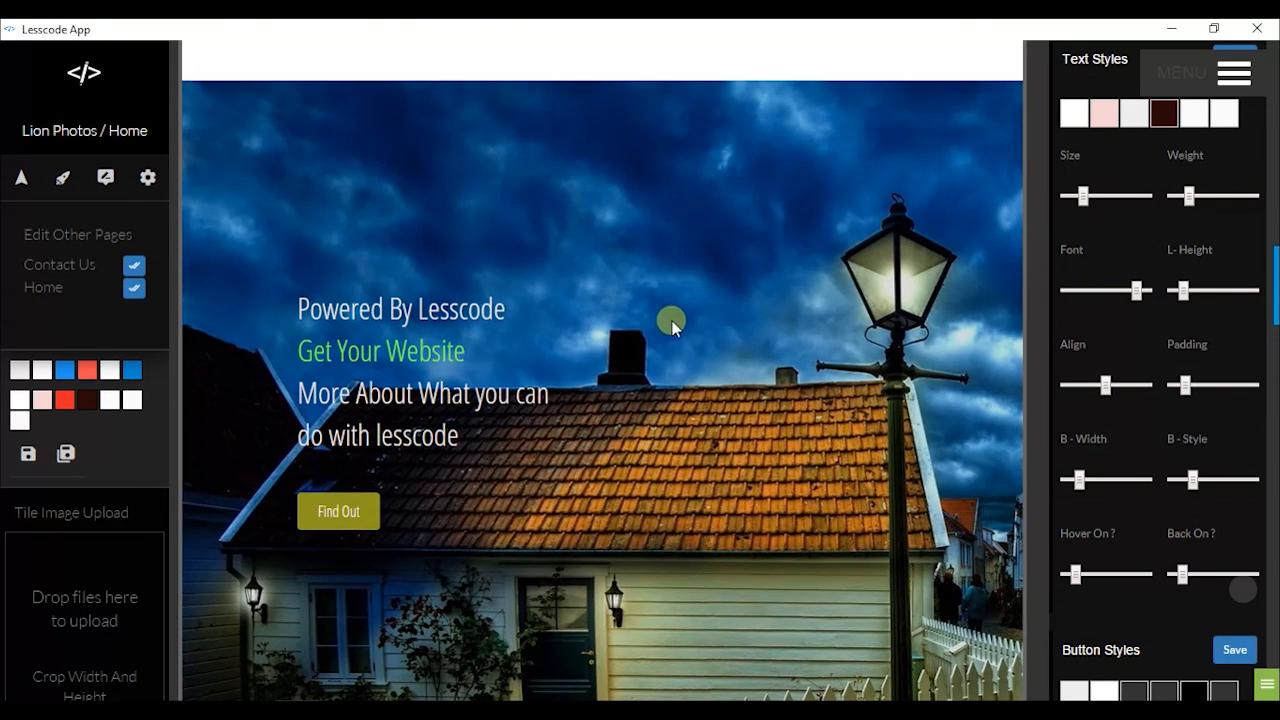
scroll(762, 362, down, 1)
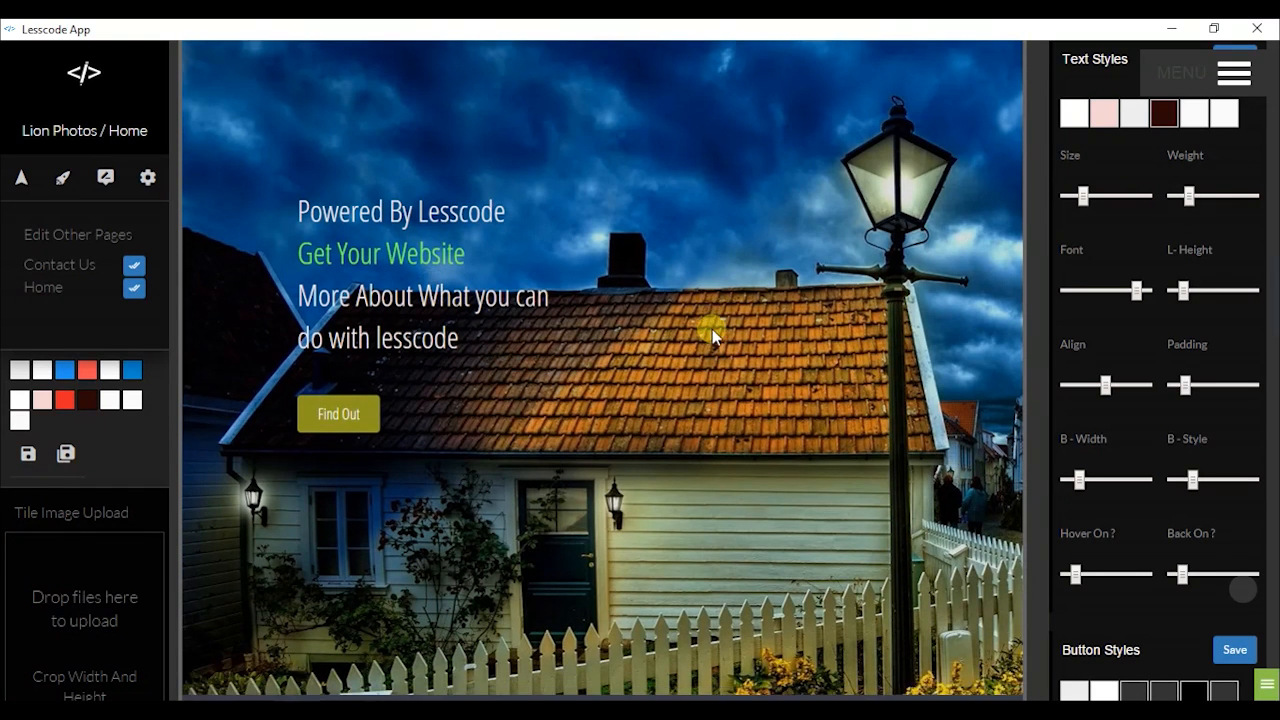
scroll(712, 329, down, 2)
scroll(739, 379, up, 2)
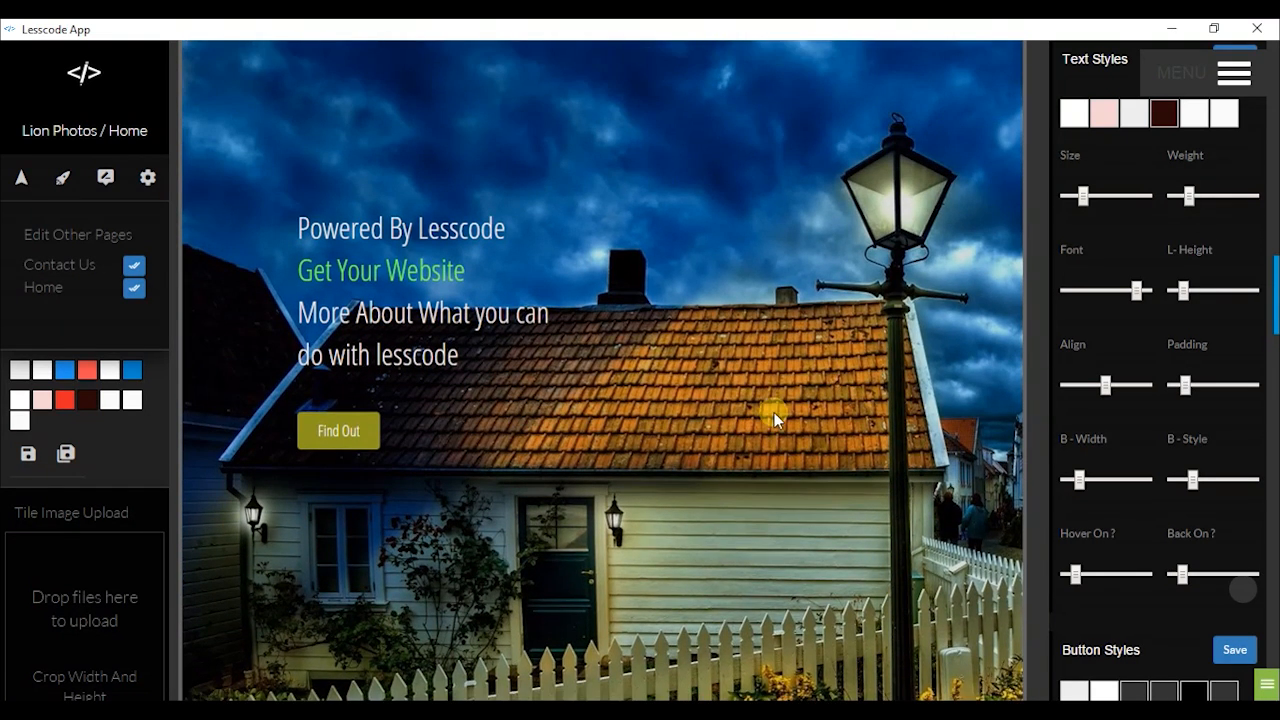
scroll(774, 412, up, 1)
Open the hero tile's Main Colors and set the tile background colour to red
right_click(665, 294)
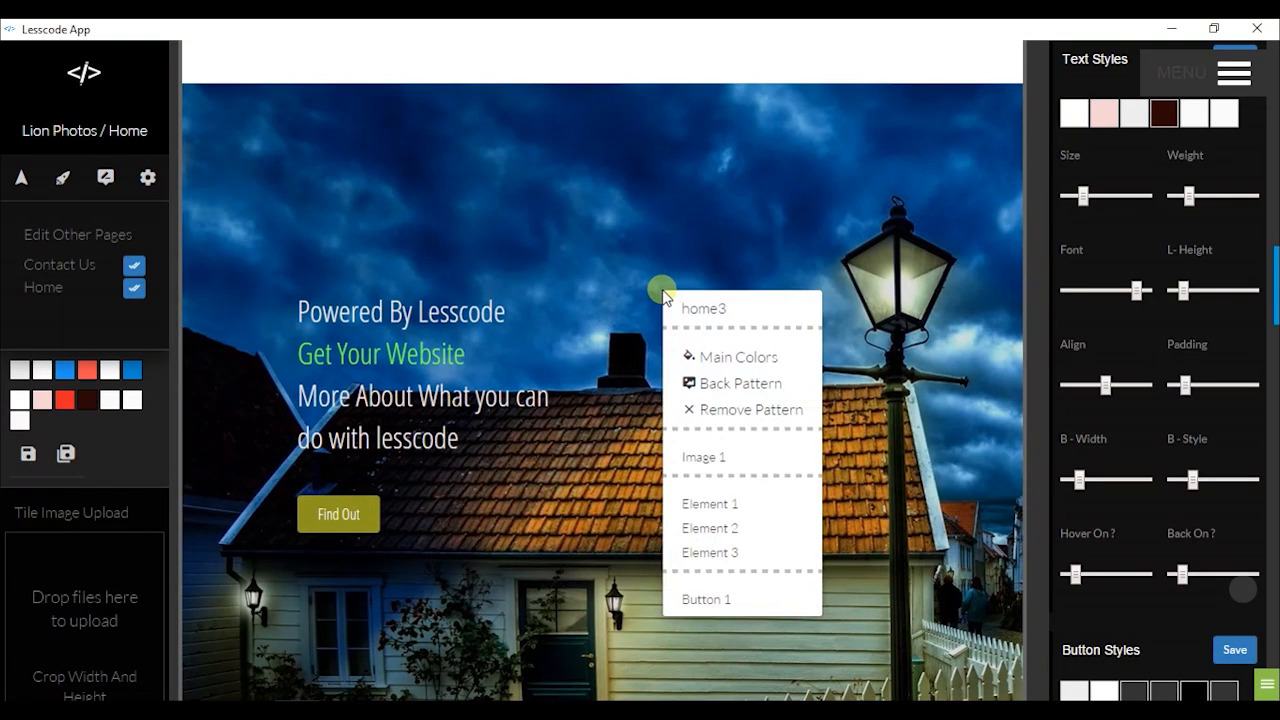
click(711, 360)
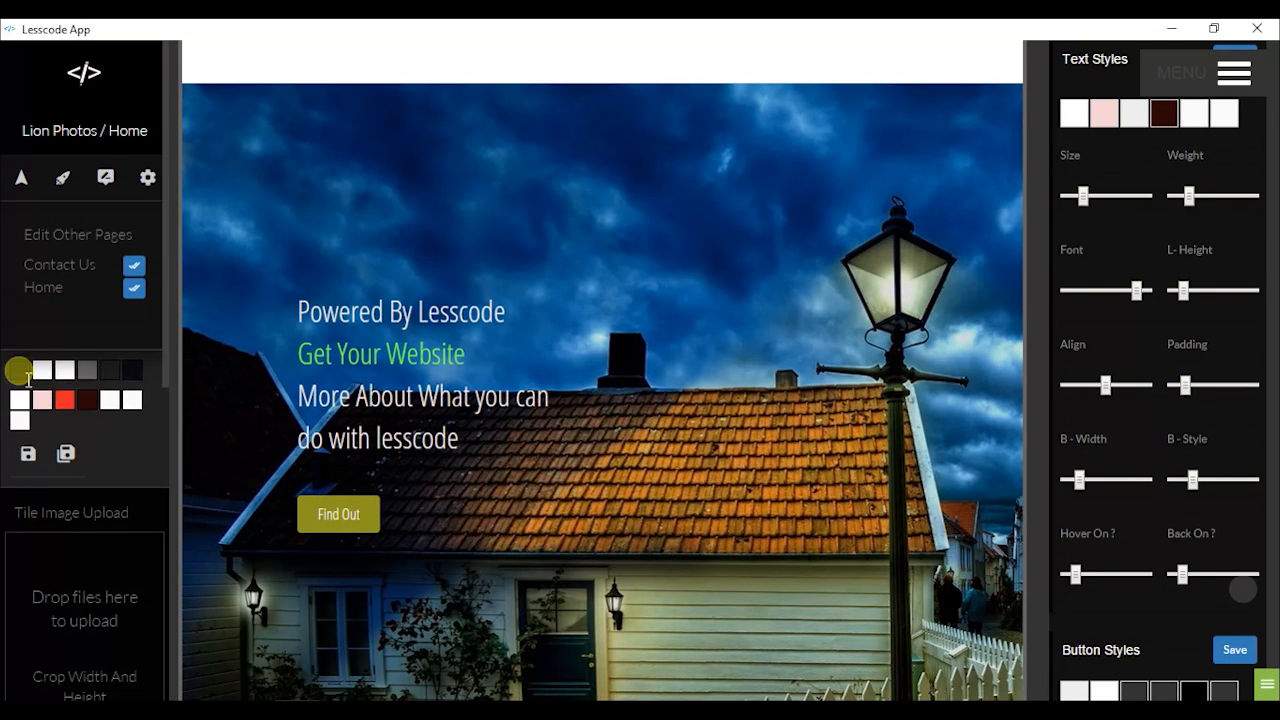
click(18, 370)
mouse_move(116, 396)
mouse_down()
mouse_move(149, 345)
mouse_move(126, 391)
mouse_move(99, 391)
mouse_up()
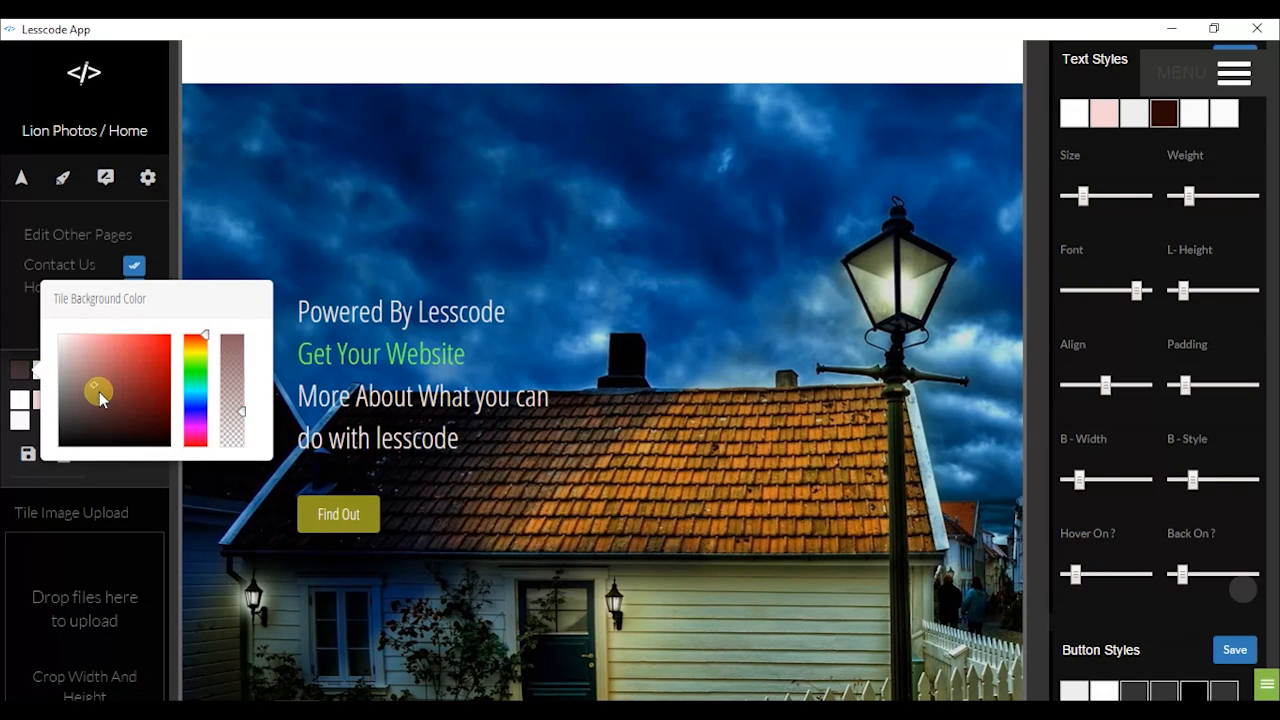
click(115, 466)
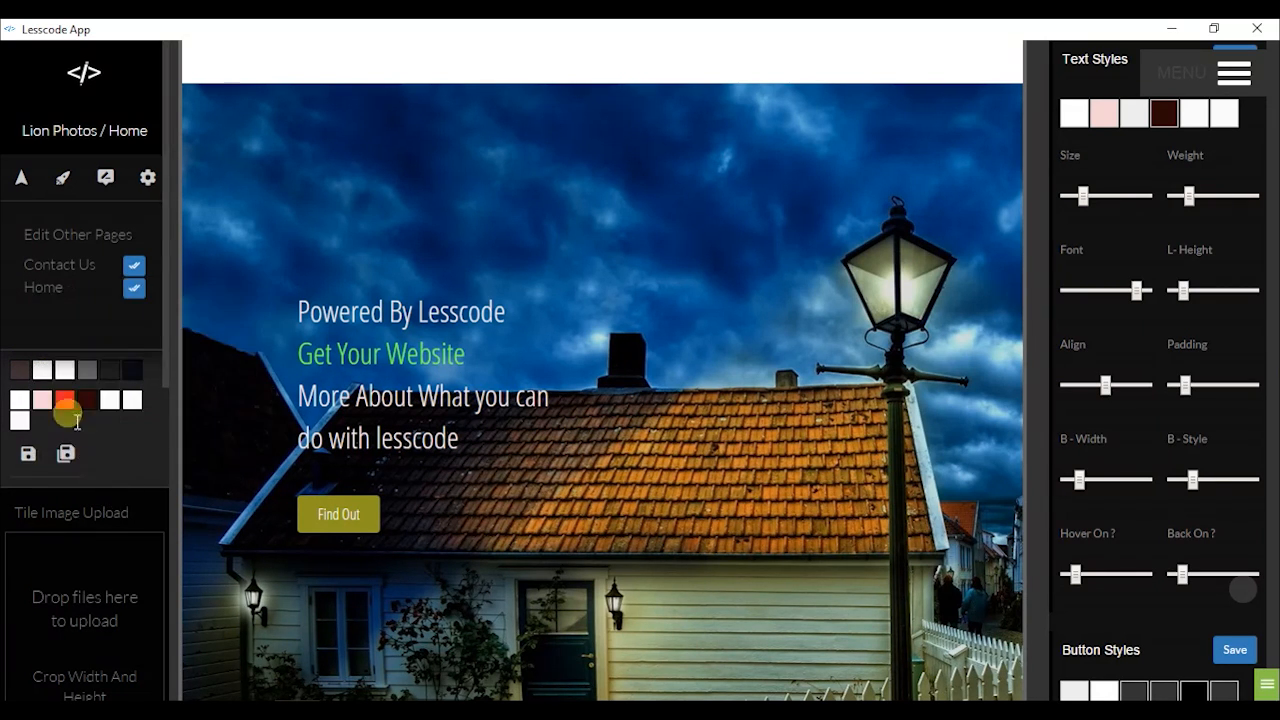
Set Tile Color 1 to a dark, near-black tint and save the main colours
click(118, 372)
mouse_move(203, 360)
mouse_down()
mouse_move(198, 343)
mouse_move(252, 442)
mouse_up()
mouse_move(323, 404)
mouse_down()
mouse_move(322, 329)
mouse_move(321, 508)
mouse_move(343, 337)
mouse_move(341, 370)
mouse_up()
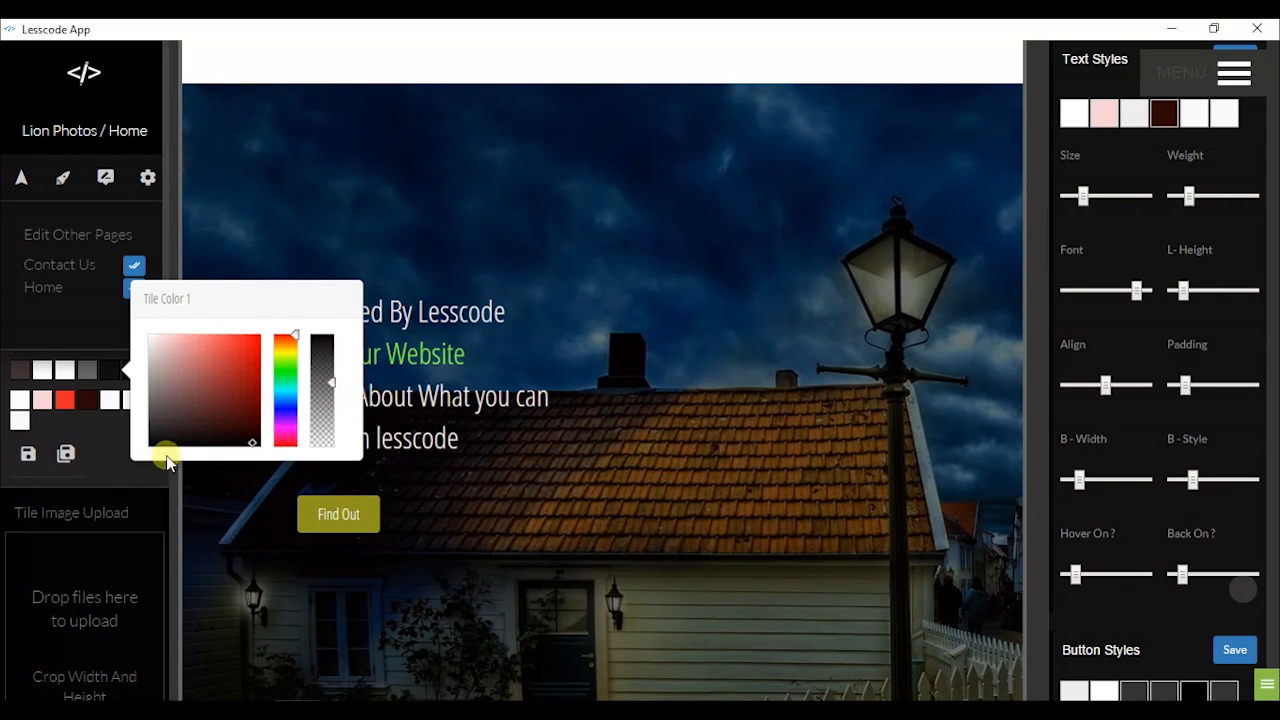
click(257, 443)
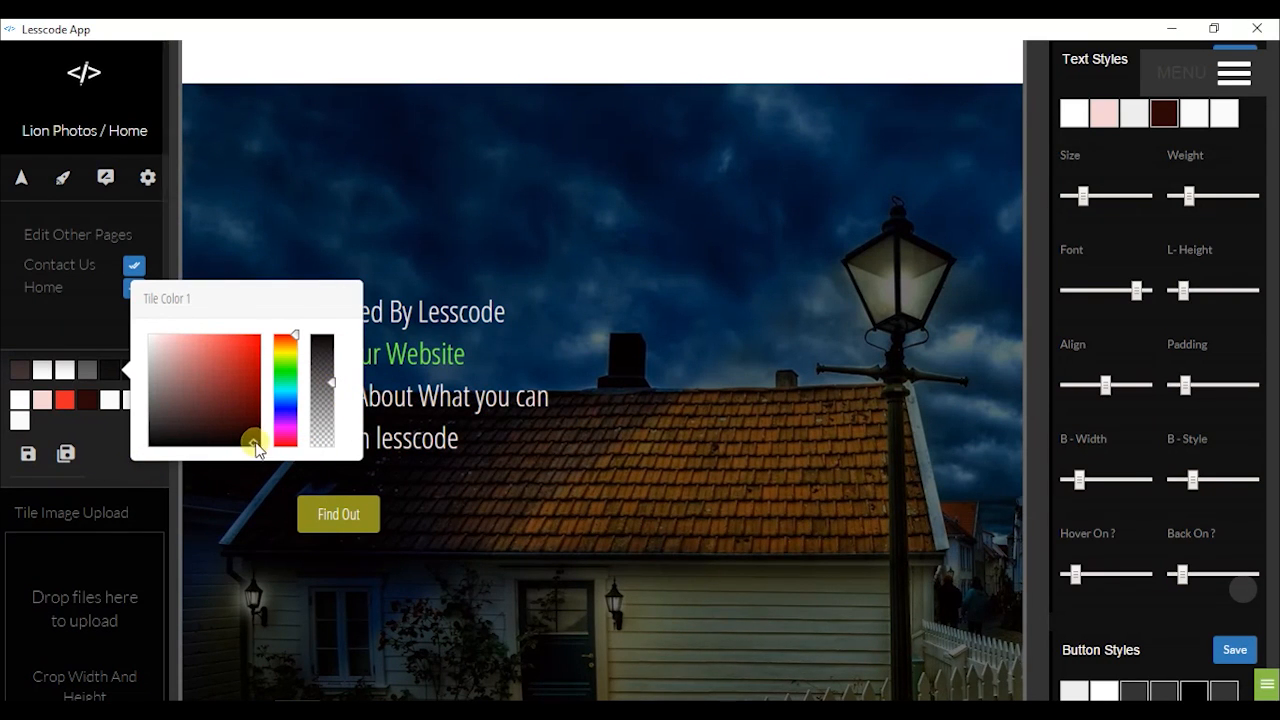
click(110, 472)
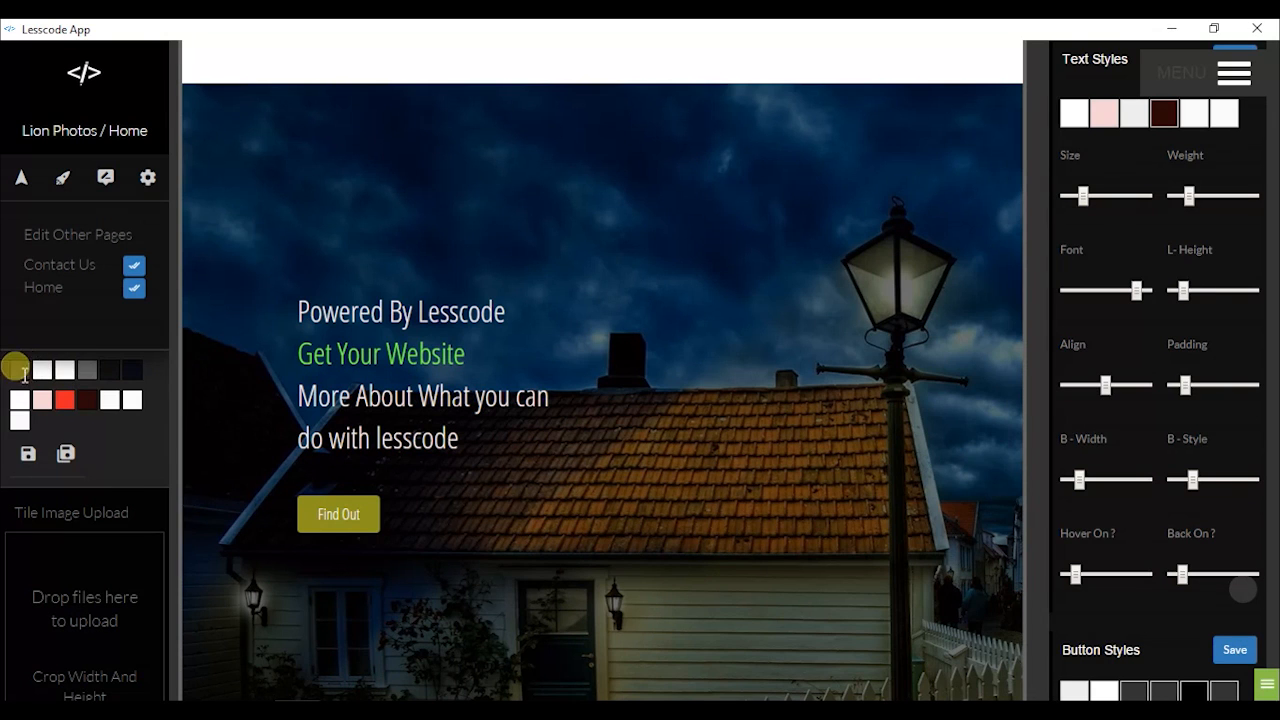
click(30, 455)
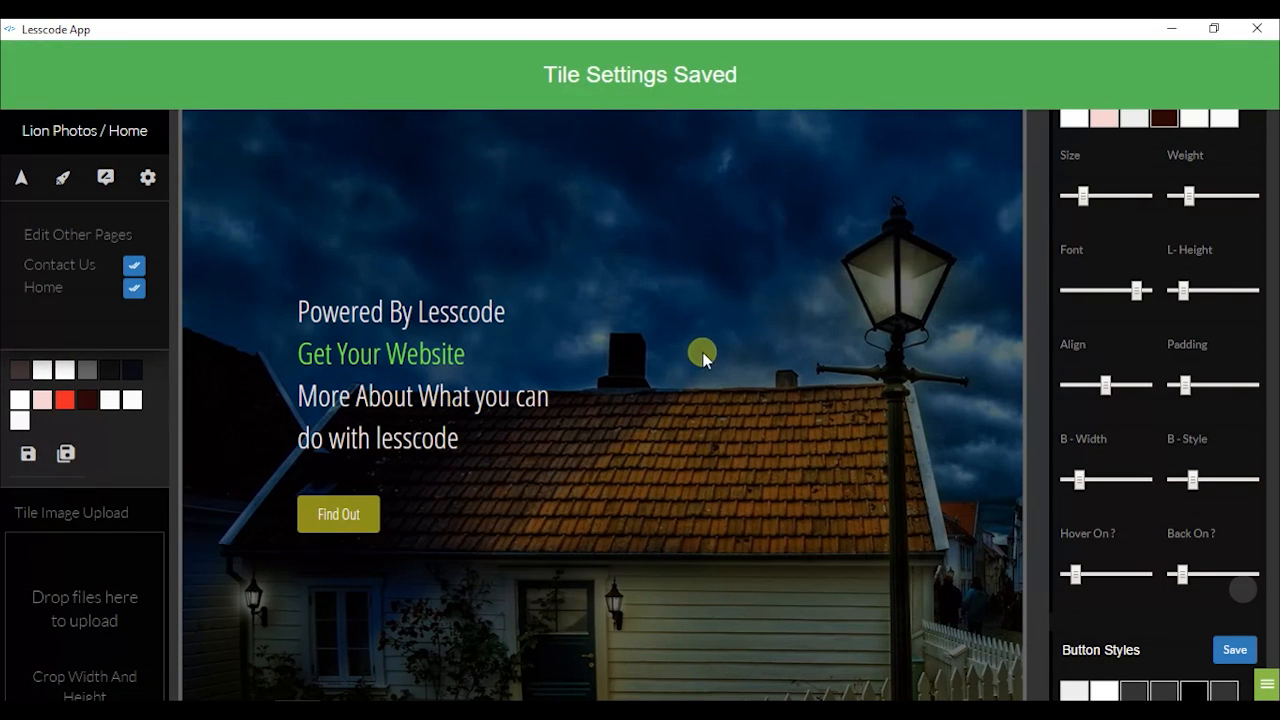
scroll(558, 262, down, 8)
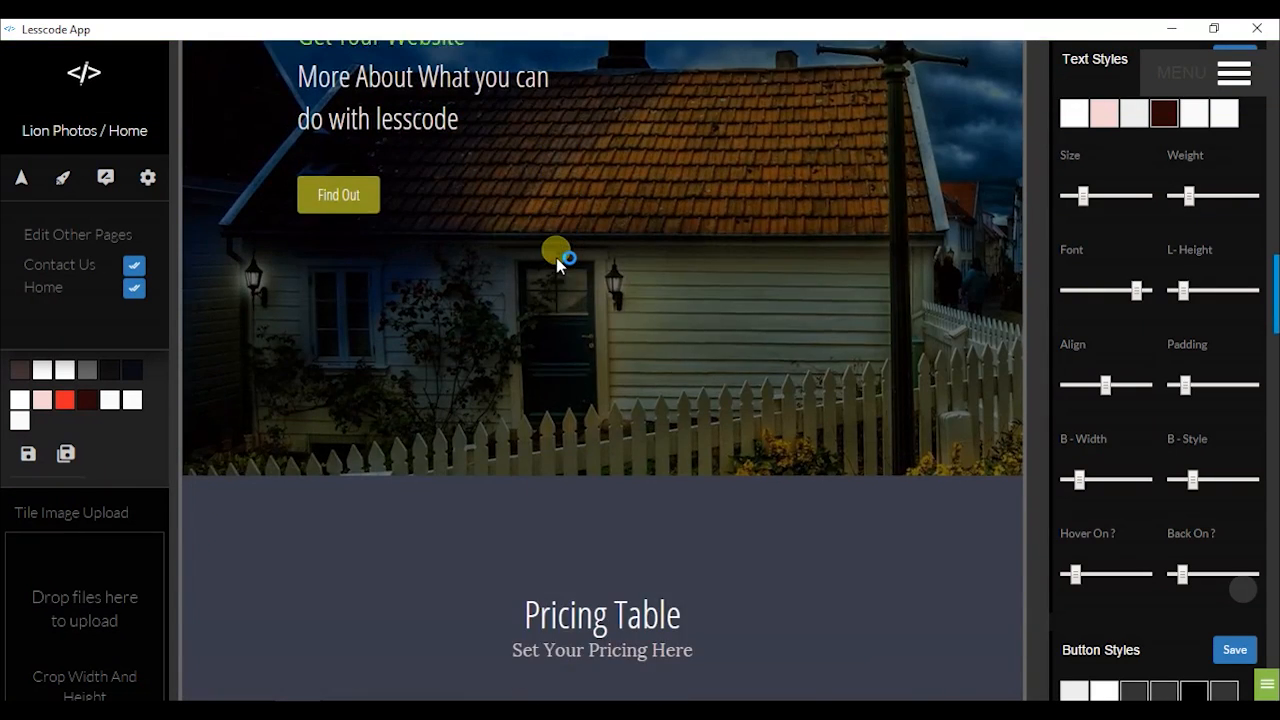
scroll(554, 262, down, 8)
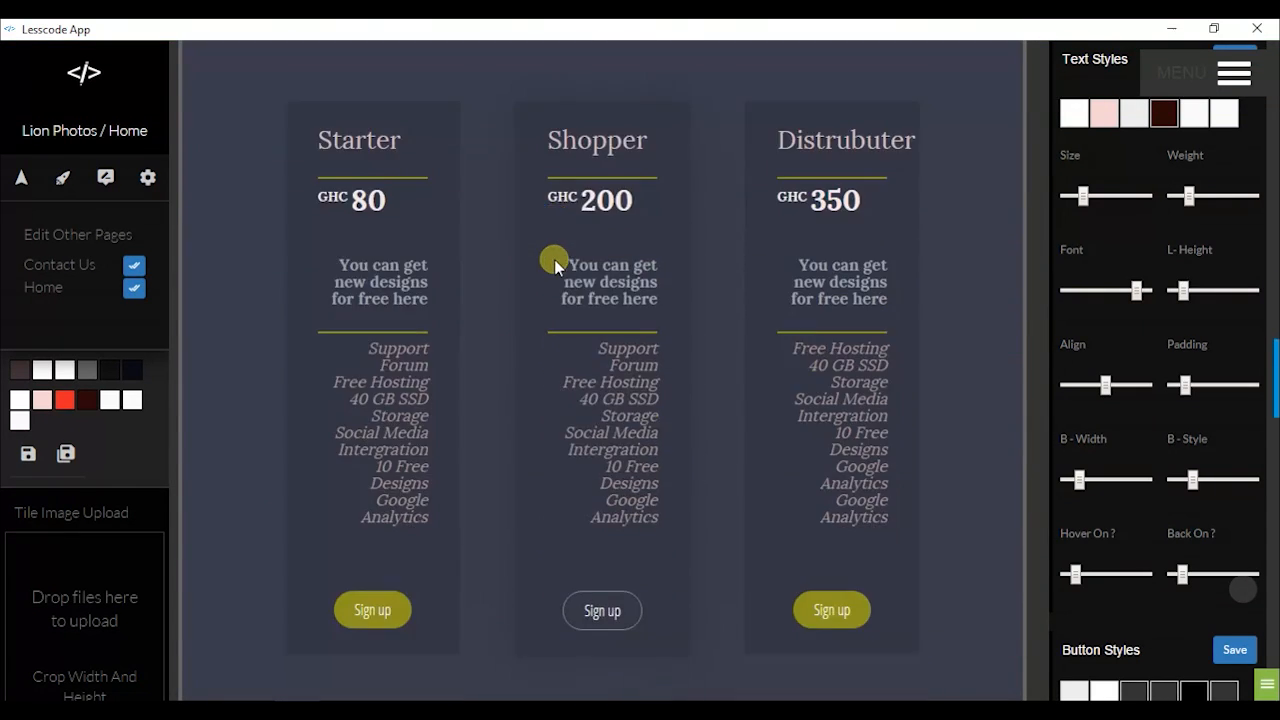
scroll(554, 274, down, 5)
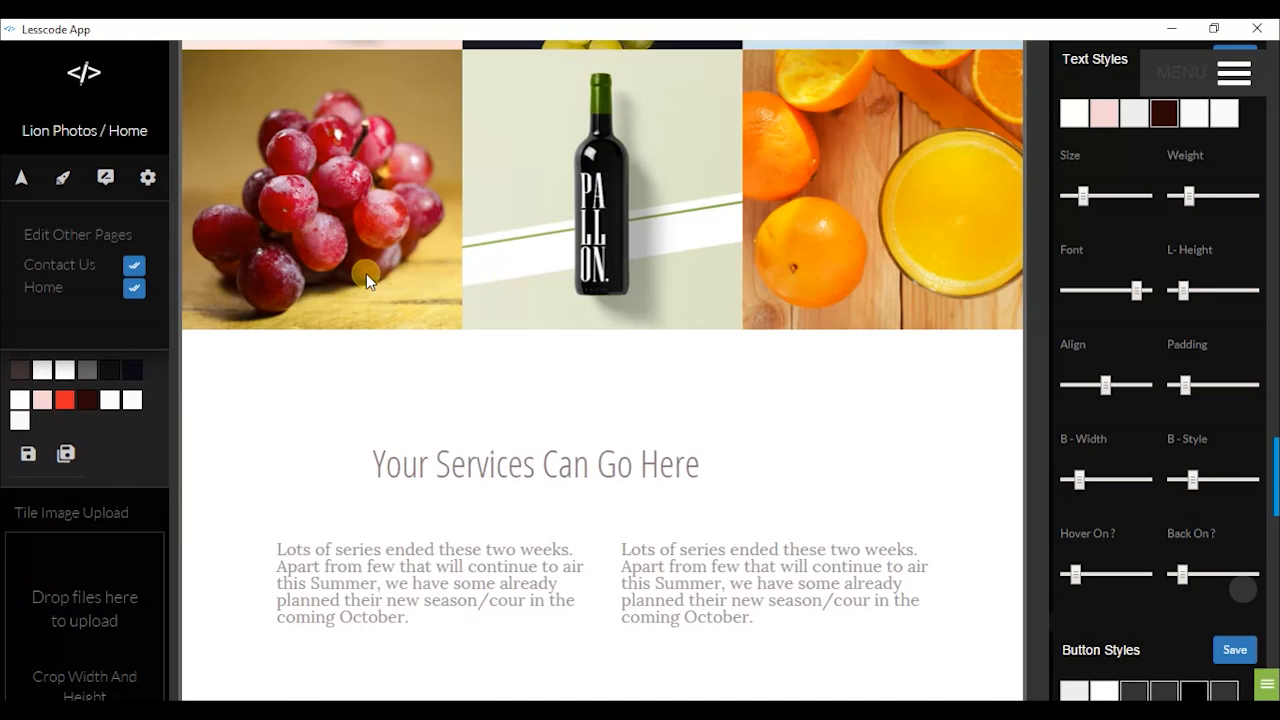
scroll(572, 211, up, 3)
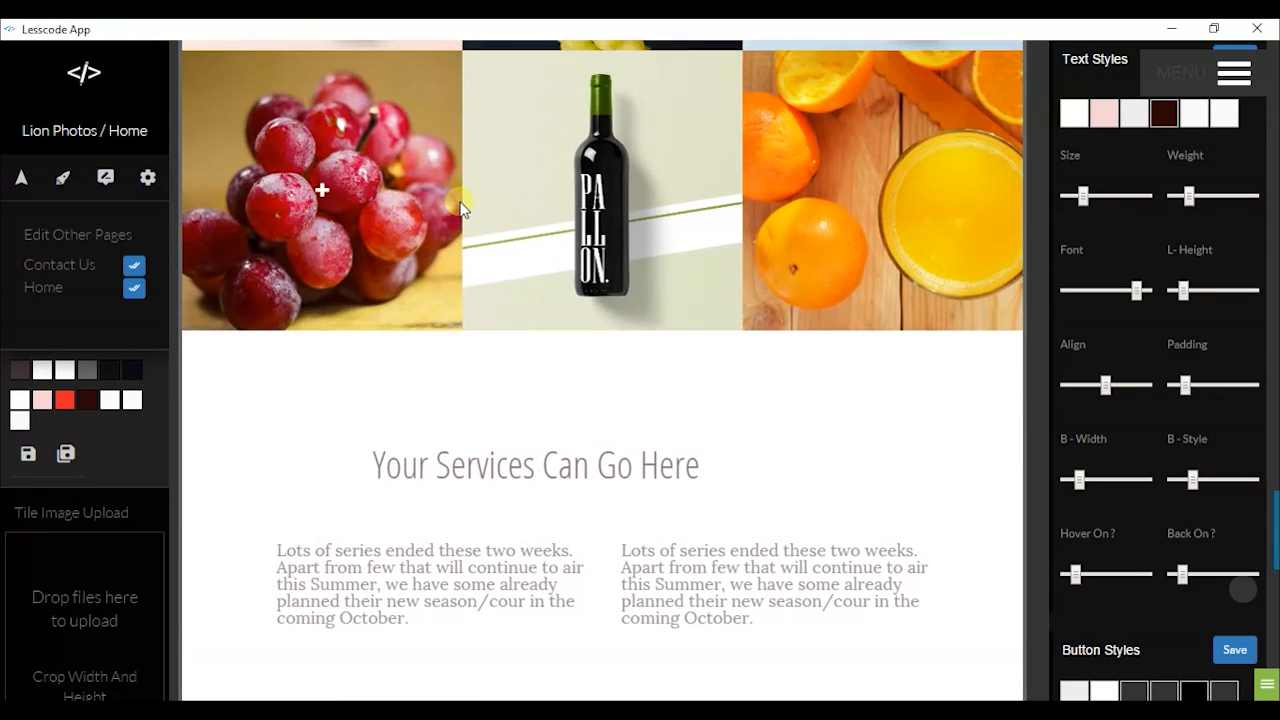
scroll(720, 205, up, 2)
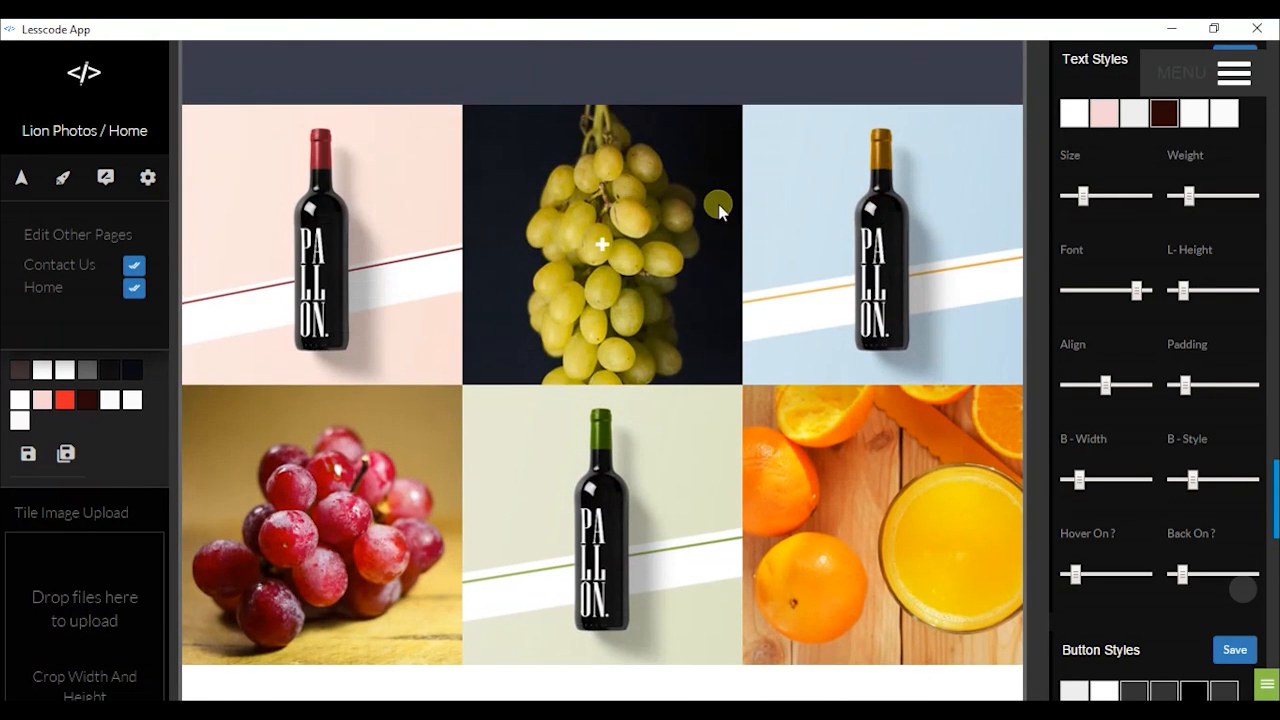
scroll(858, 252, down, 4)
scroll(857, 255, down, 9)
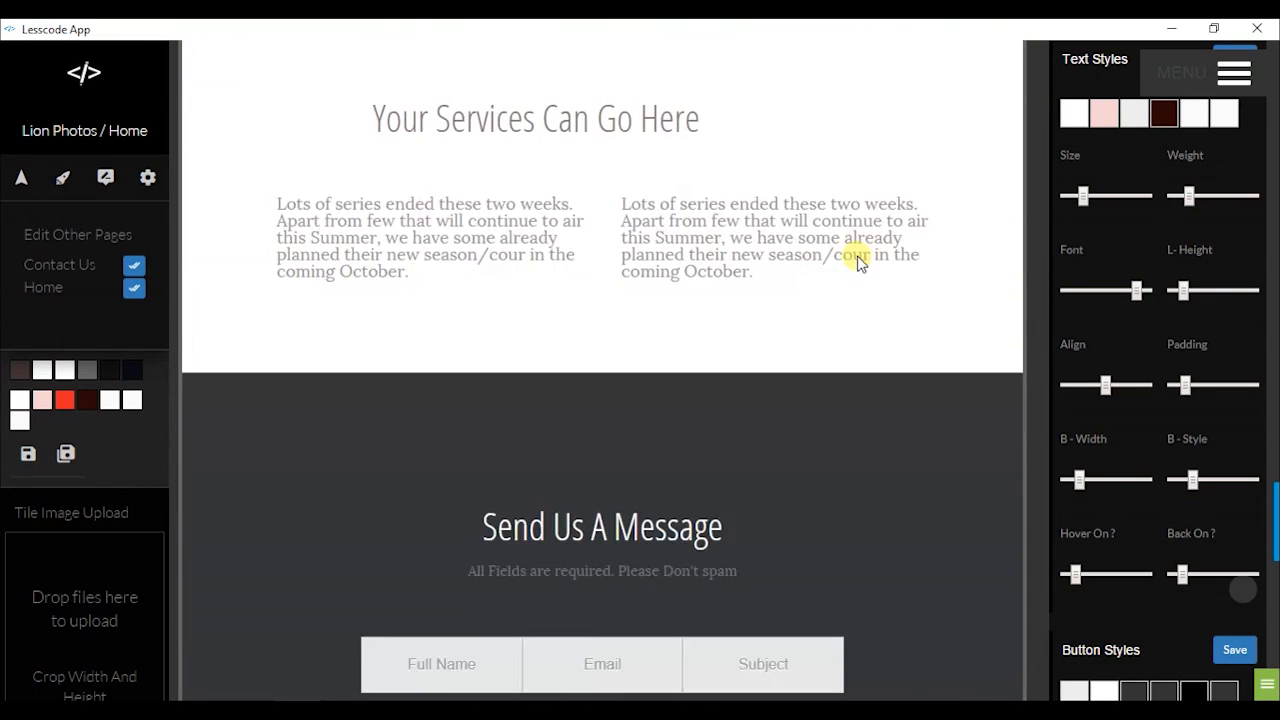
scroll(856, 255, down, 3)
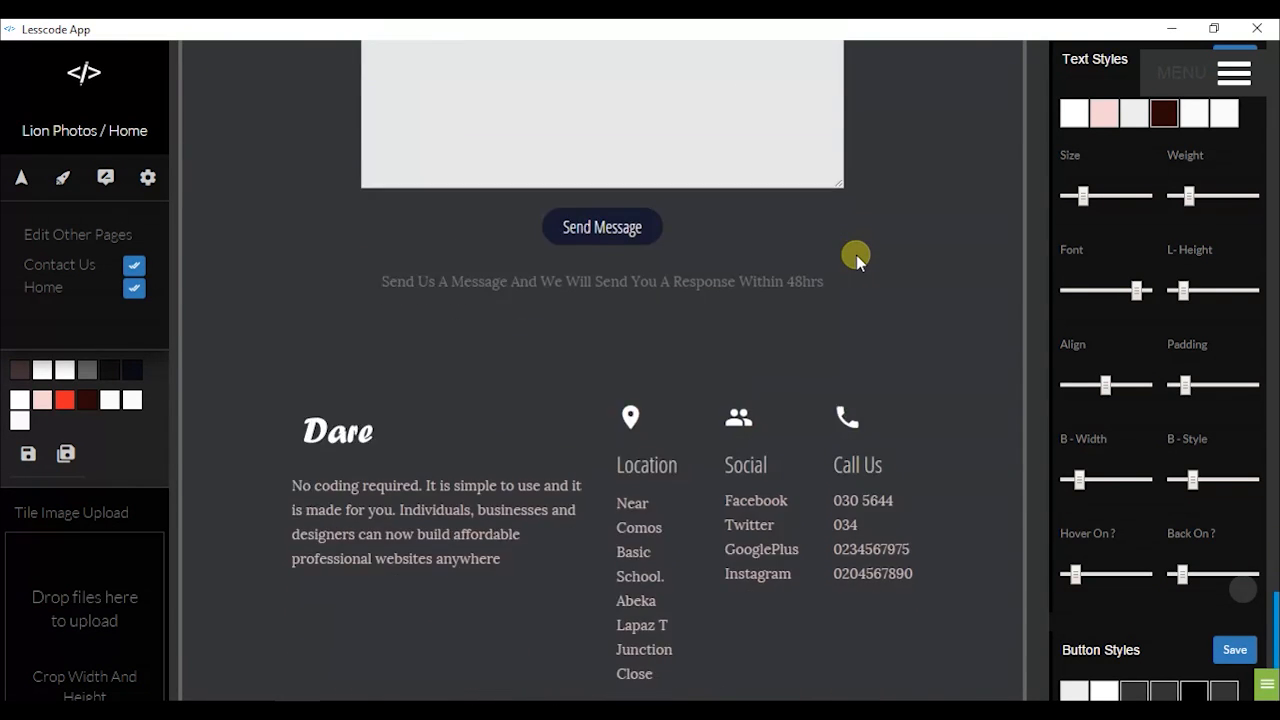
scroll(856, 255, up, 5)
scroll(856, 255, up, 8)
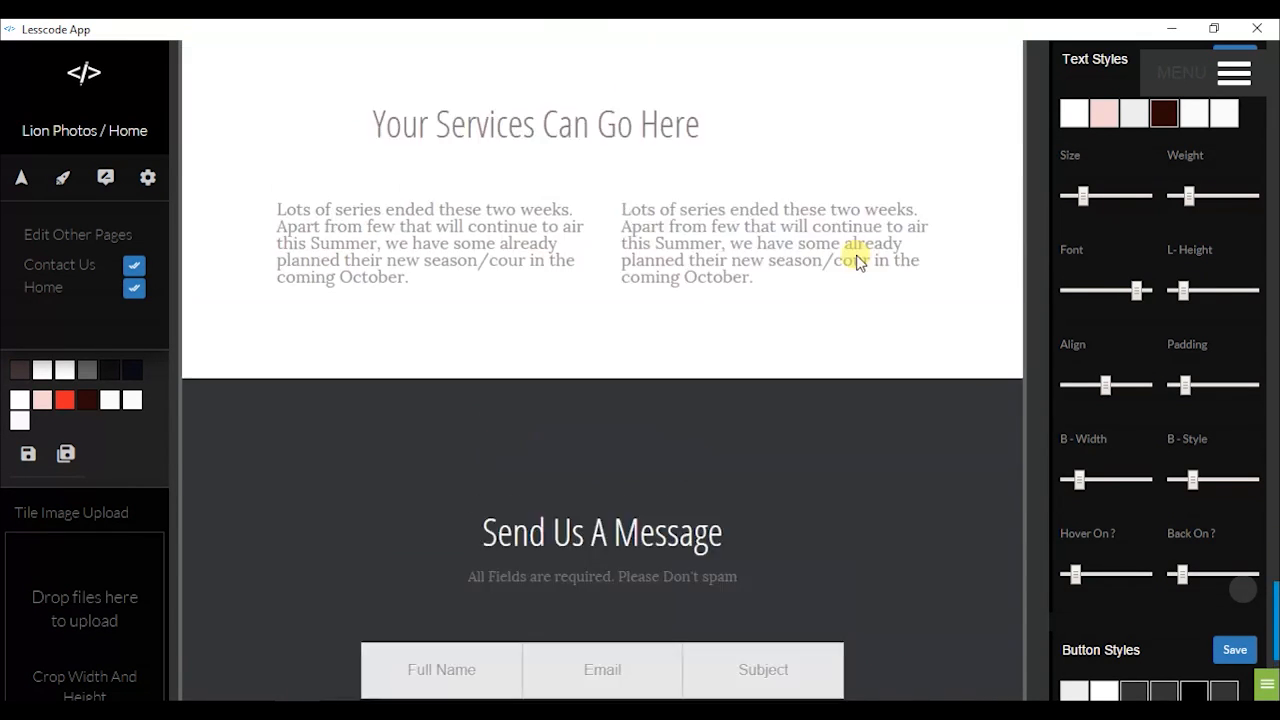
scroll(651, 351, up, 4)
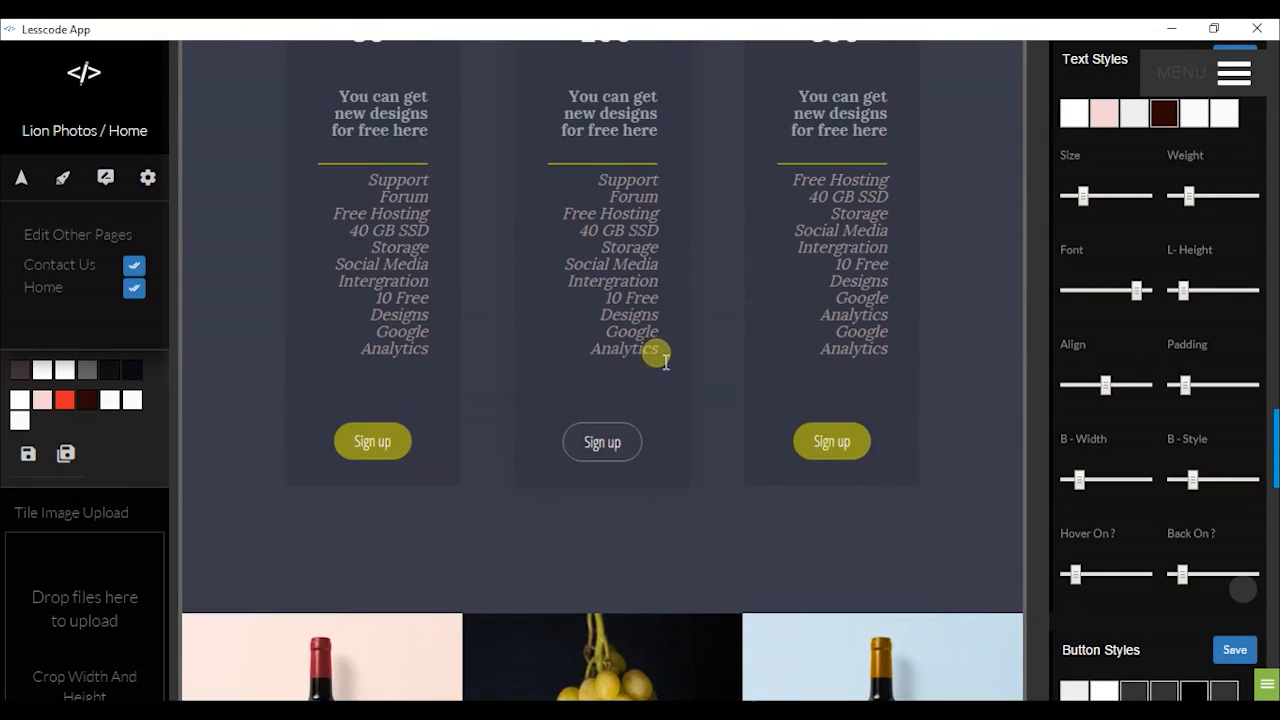
scroll(651, 351, down, 1)
scroll(660, 355, up, 2)
scroll(668, 347, up, 6)
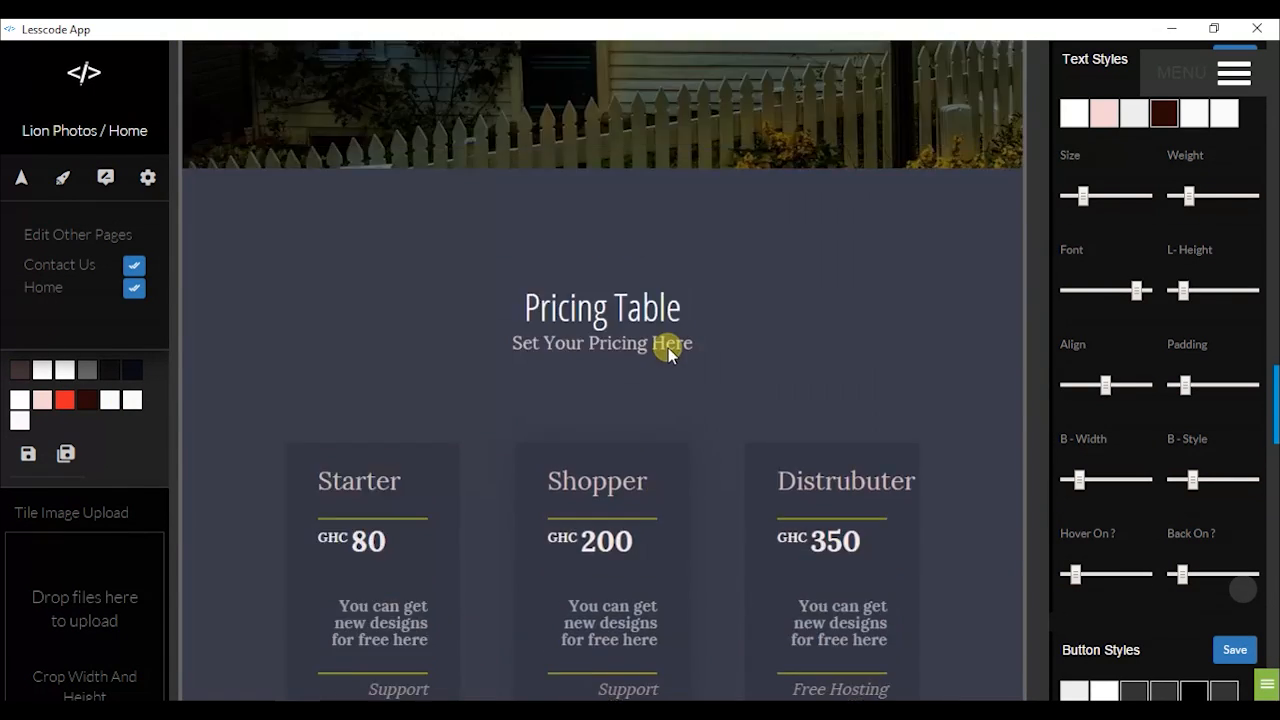
scroll(668, 347, up, 1)
scroll(620, 363, up, 9)
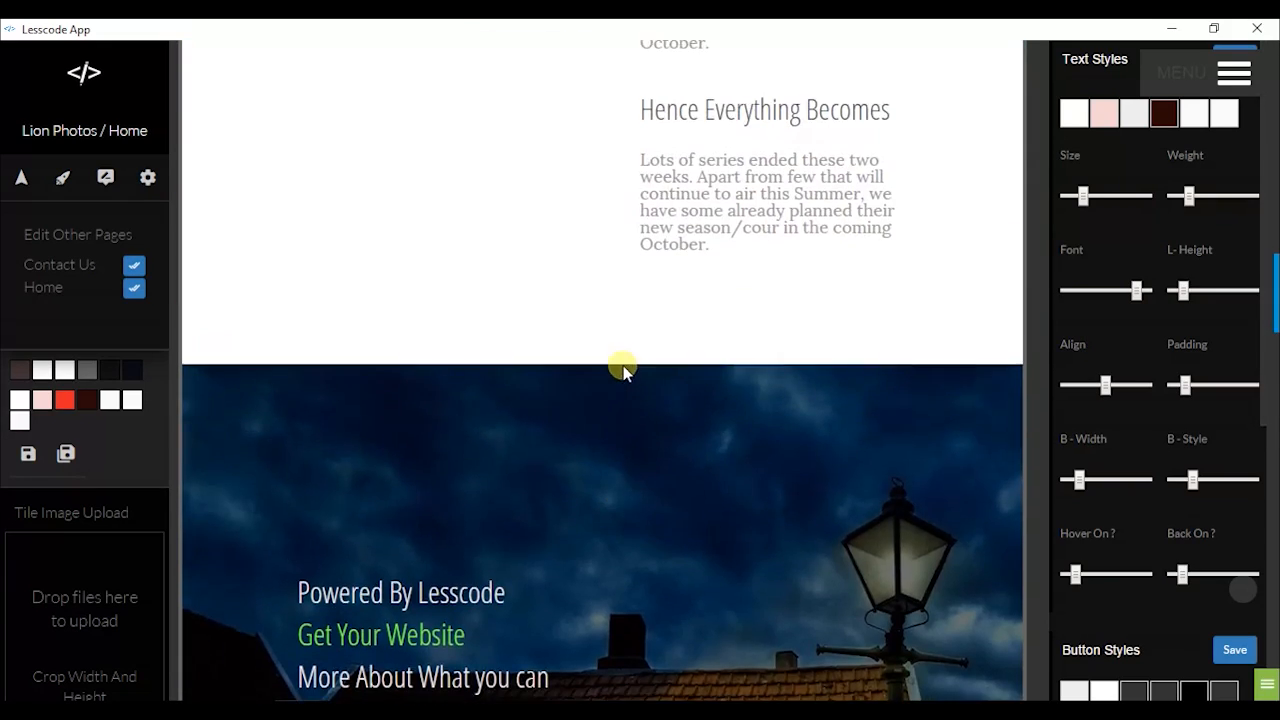
scroll(625, 362, down, 2)
scroll(625, 362, down, 6)
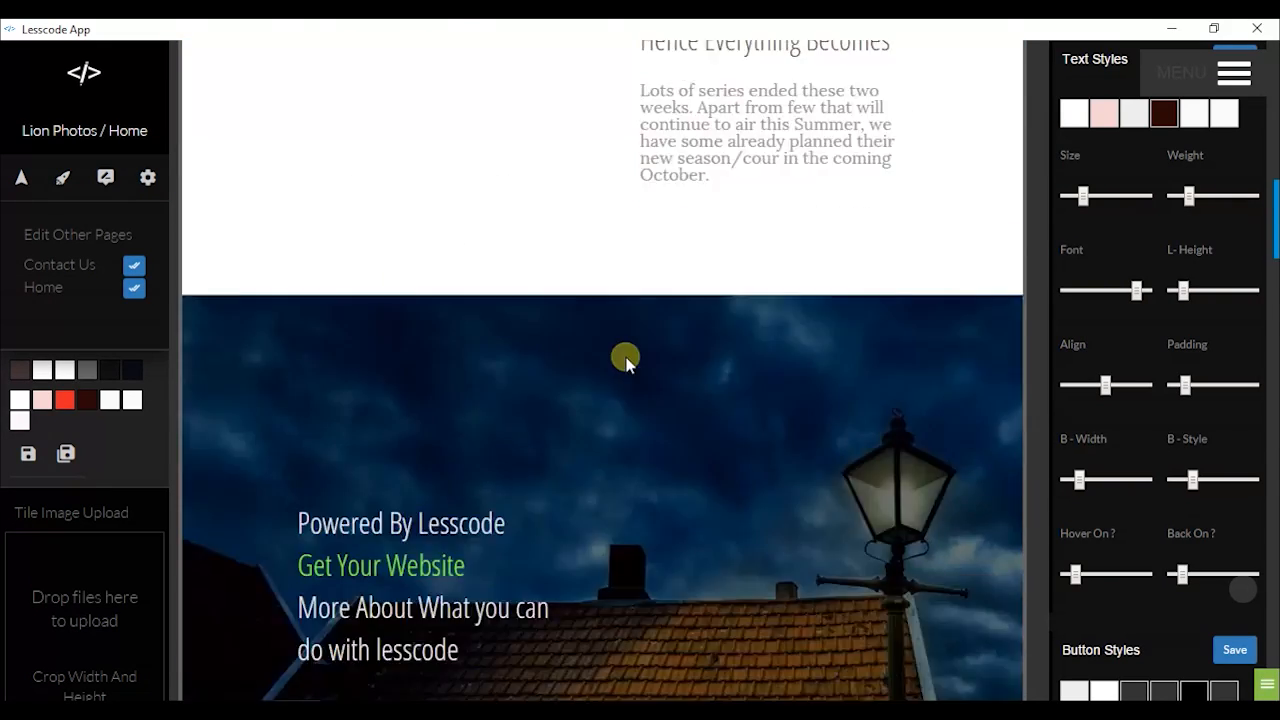
scroll(625, 362, up, 11)
scroll(625, 362, up, 8)
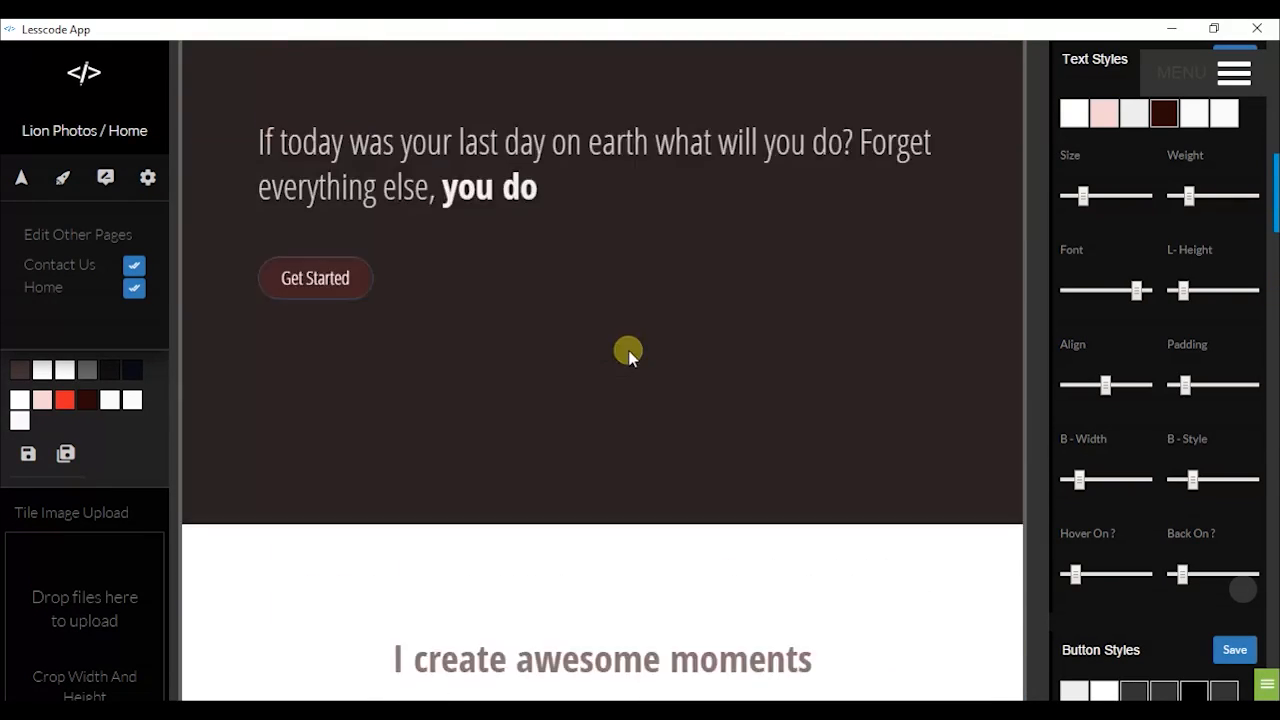
scroll(611, 391, down, 1)
scroll(512, 383, up, 1)
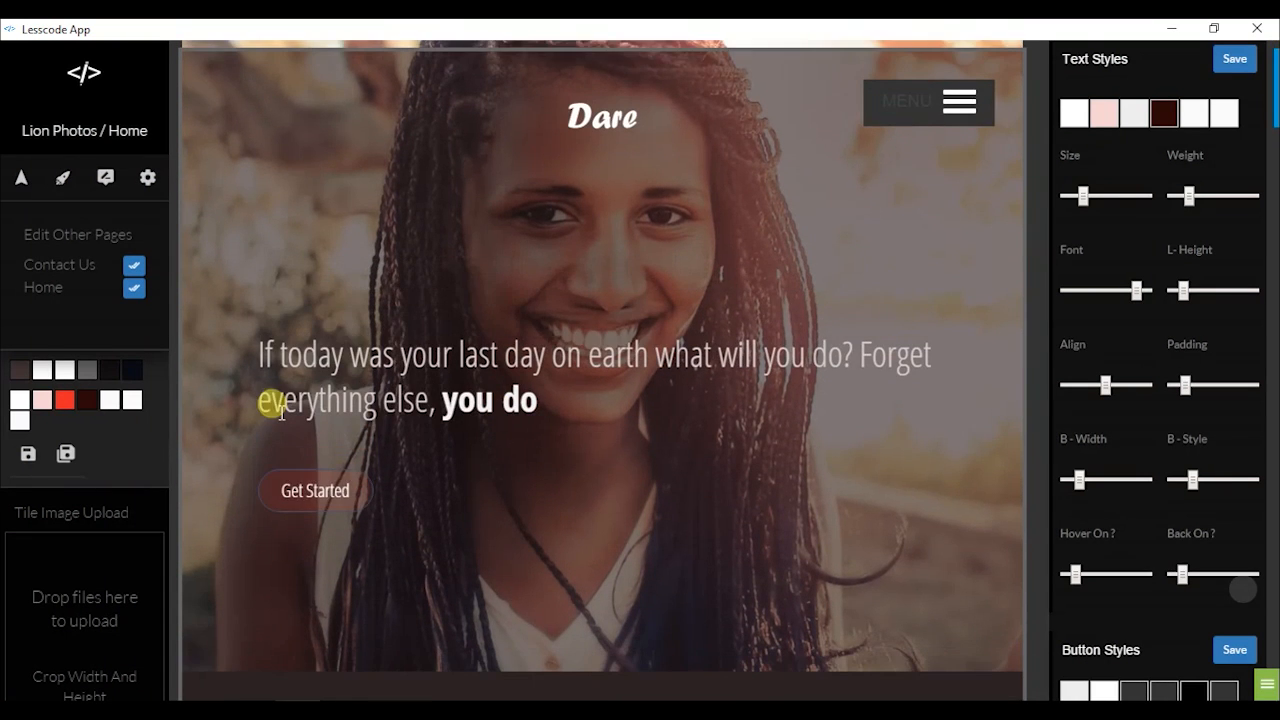
Apply the Button 1 style to Get Started and give it a blue background
right_click(529, 490)
click(576, 470)
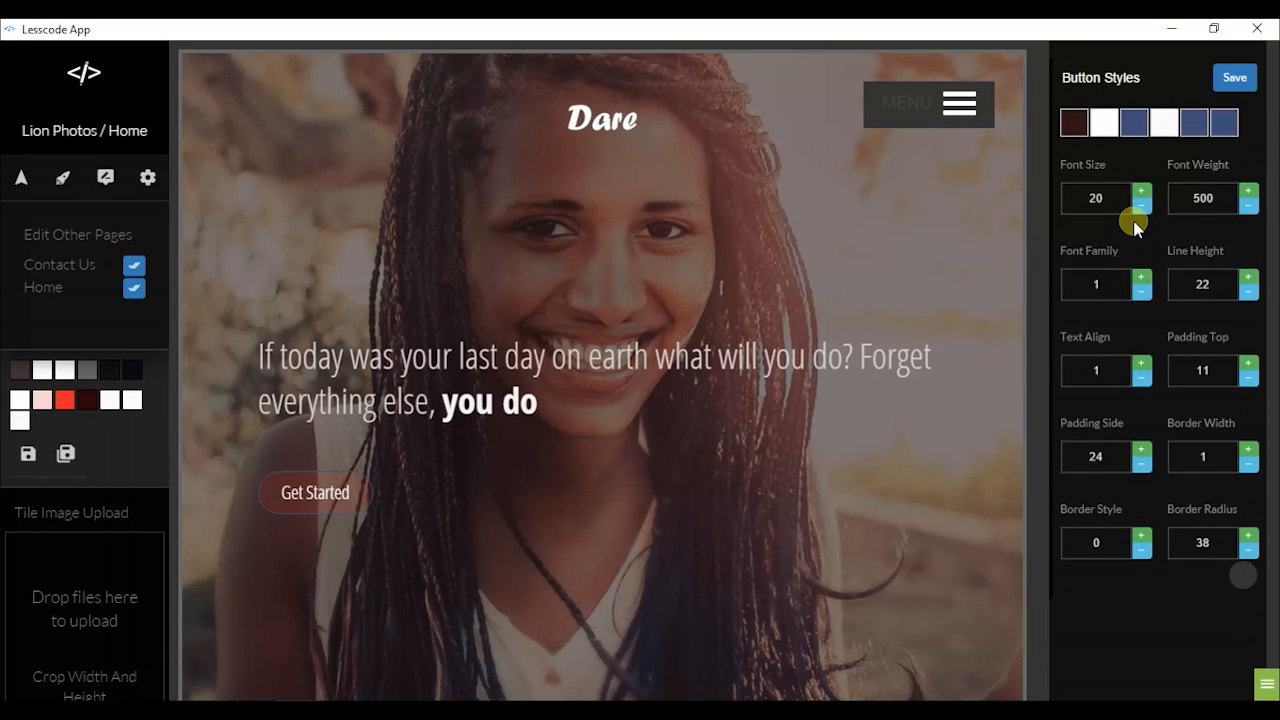
click(1098, 130)
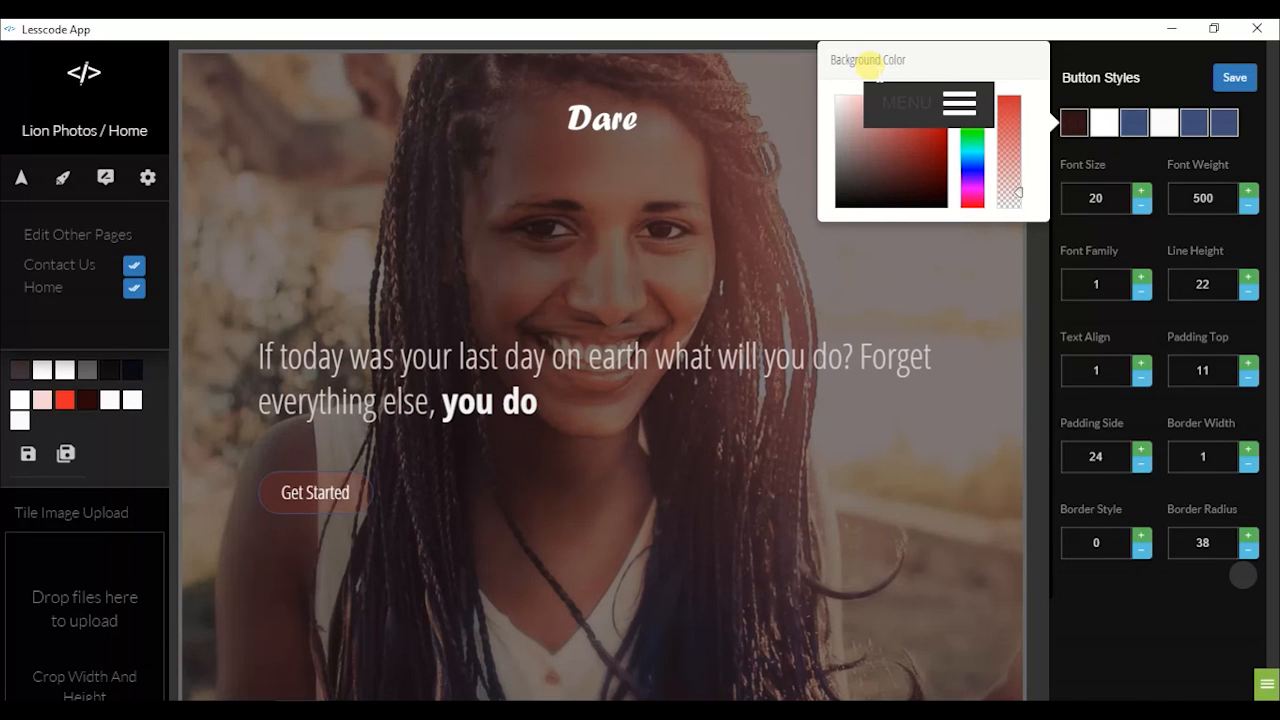
drag(1017, 190, 1022, 115)
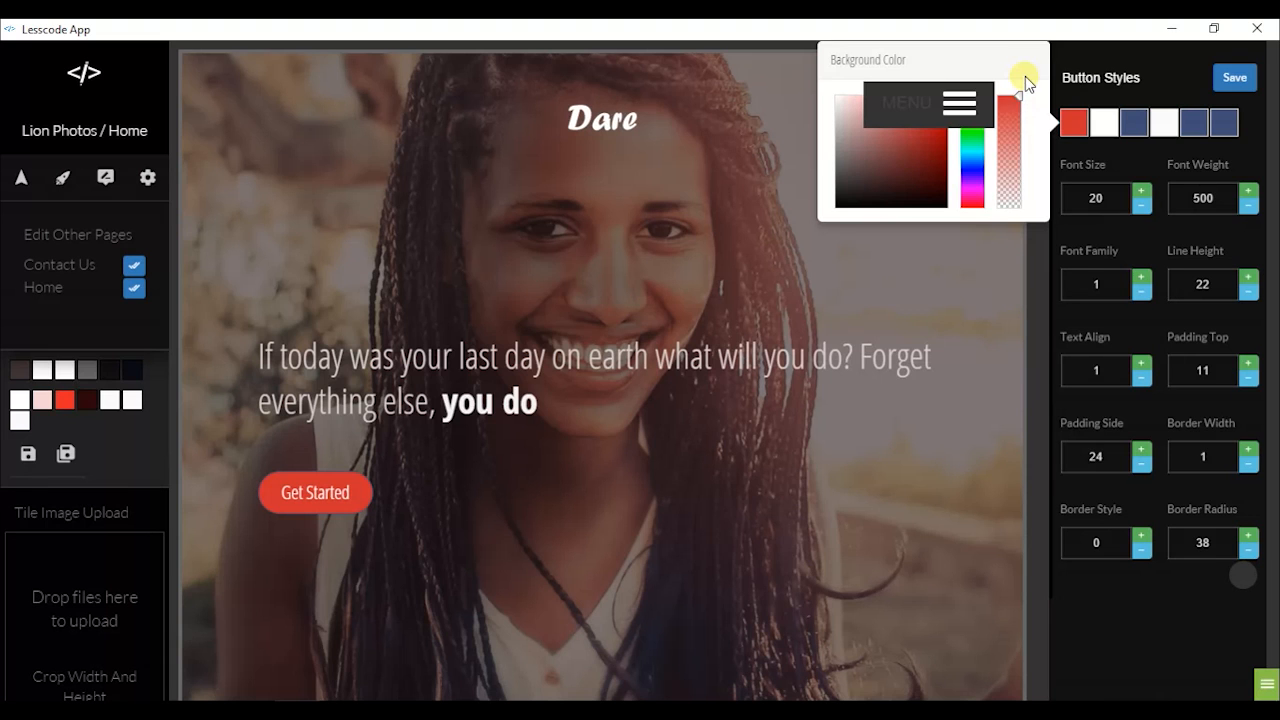
click(971, 166)
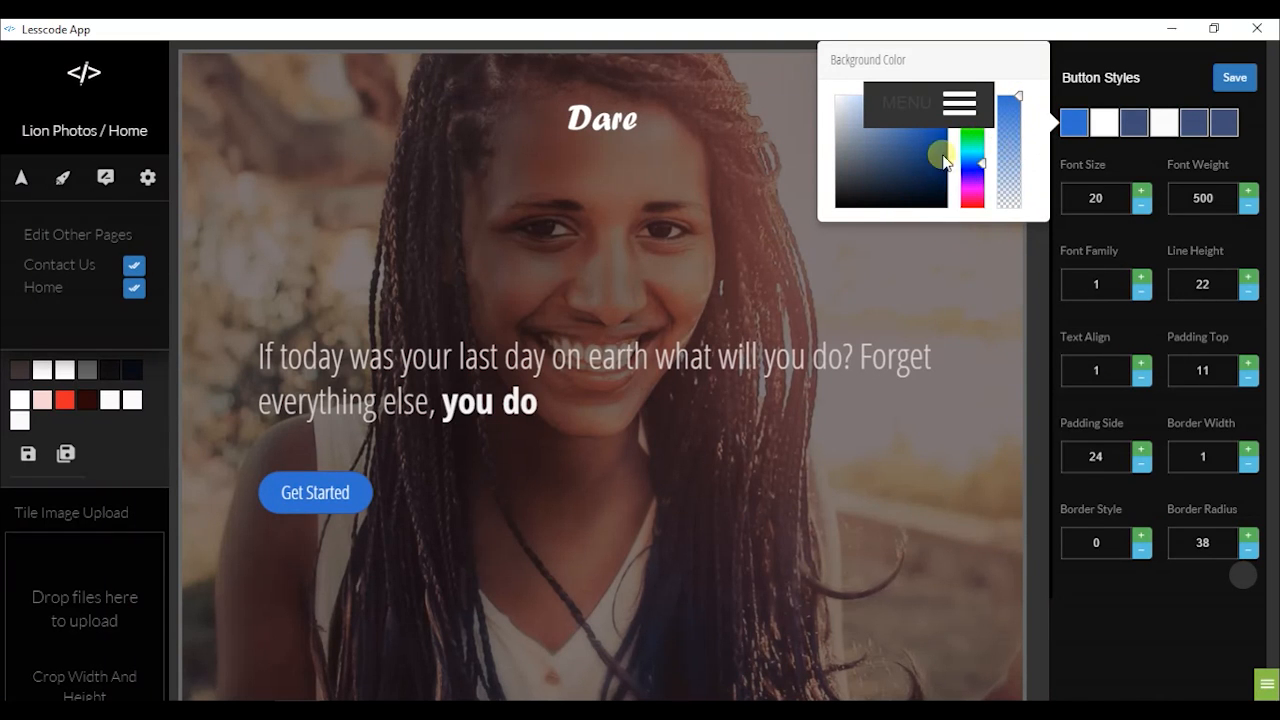
click(904, 158)
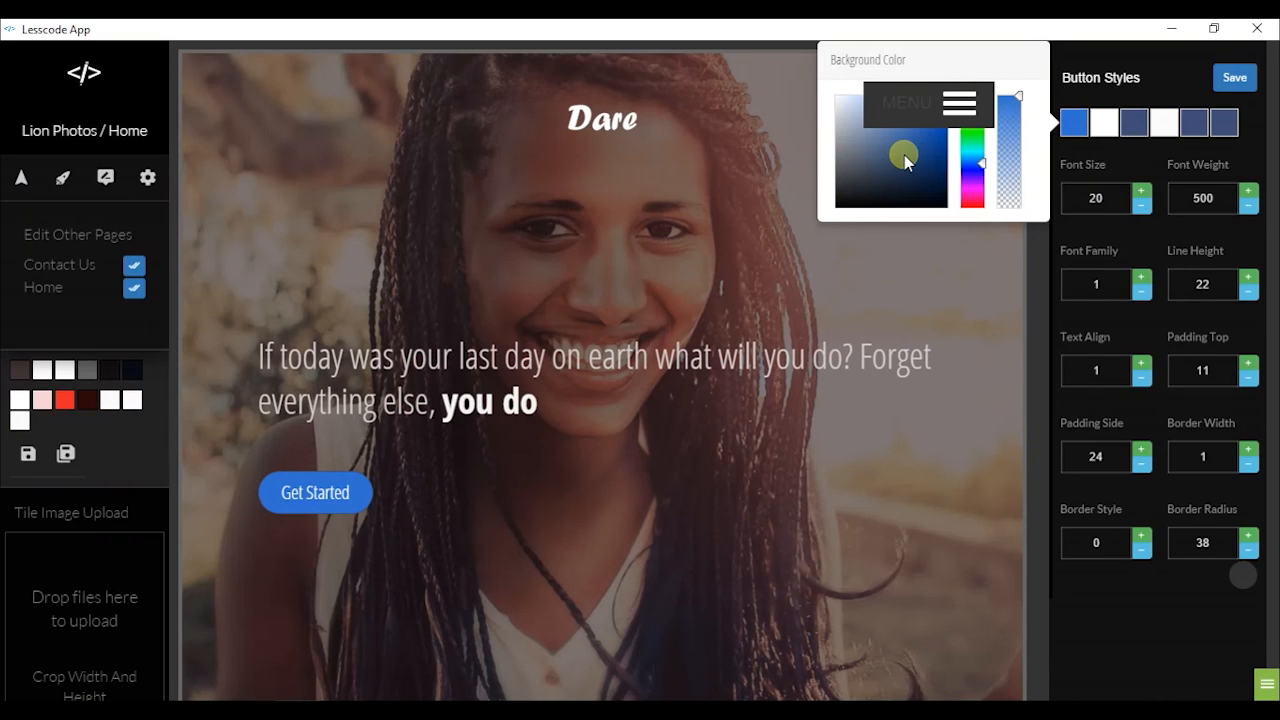
click(1108, 152)
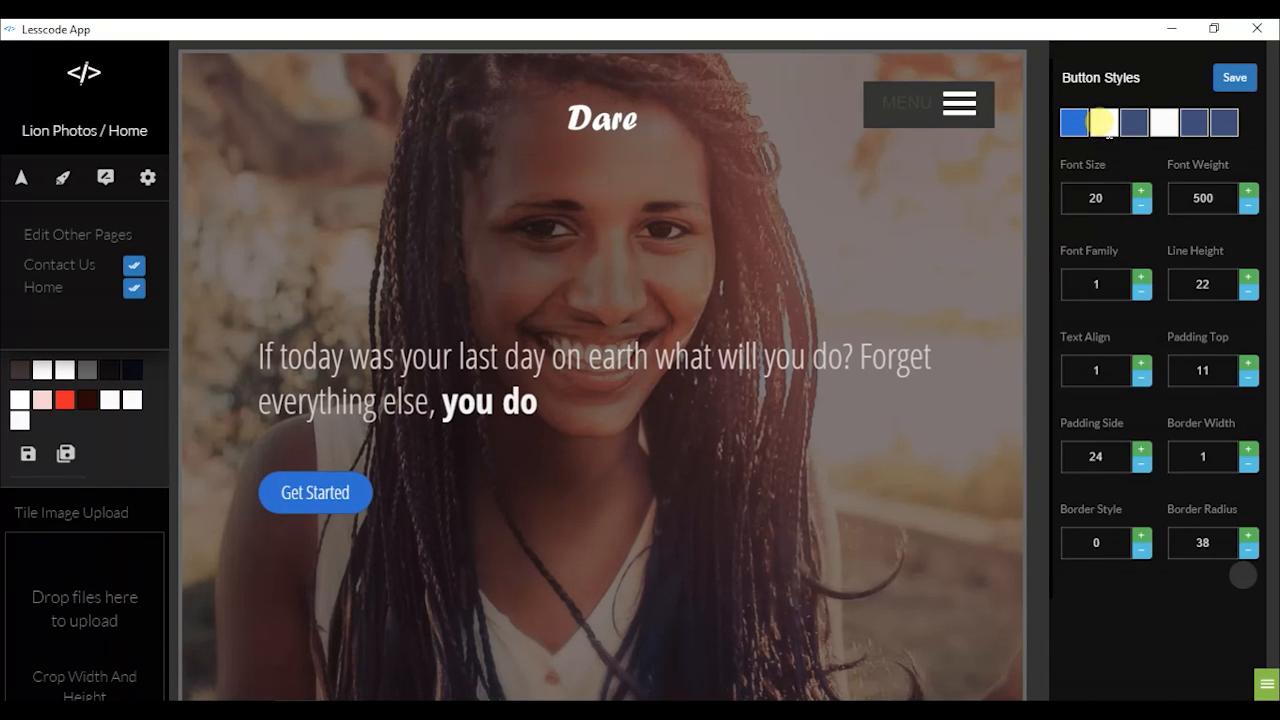
Adjust the button text colour and set a coral red hover background
click(1102, 123)
drag(884, 141, 826, 28)
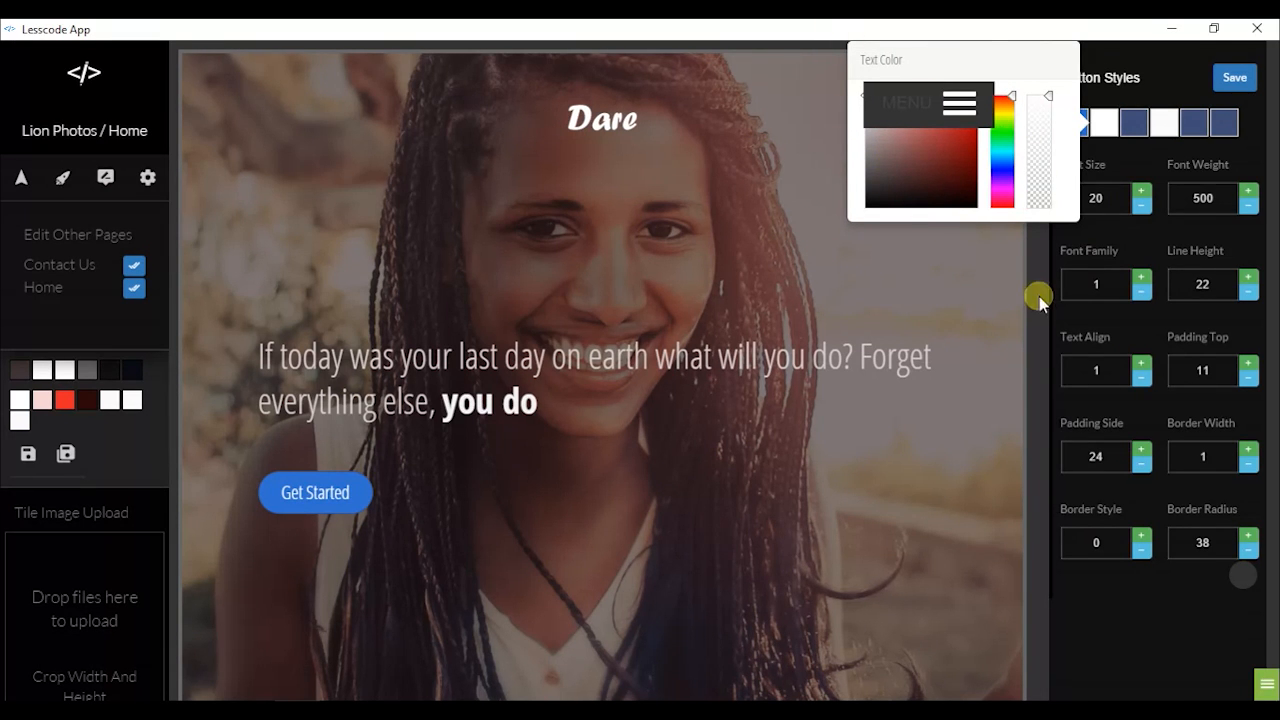
click(1134, 122)
click(1134, 122)
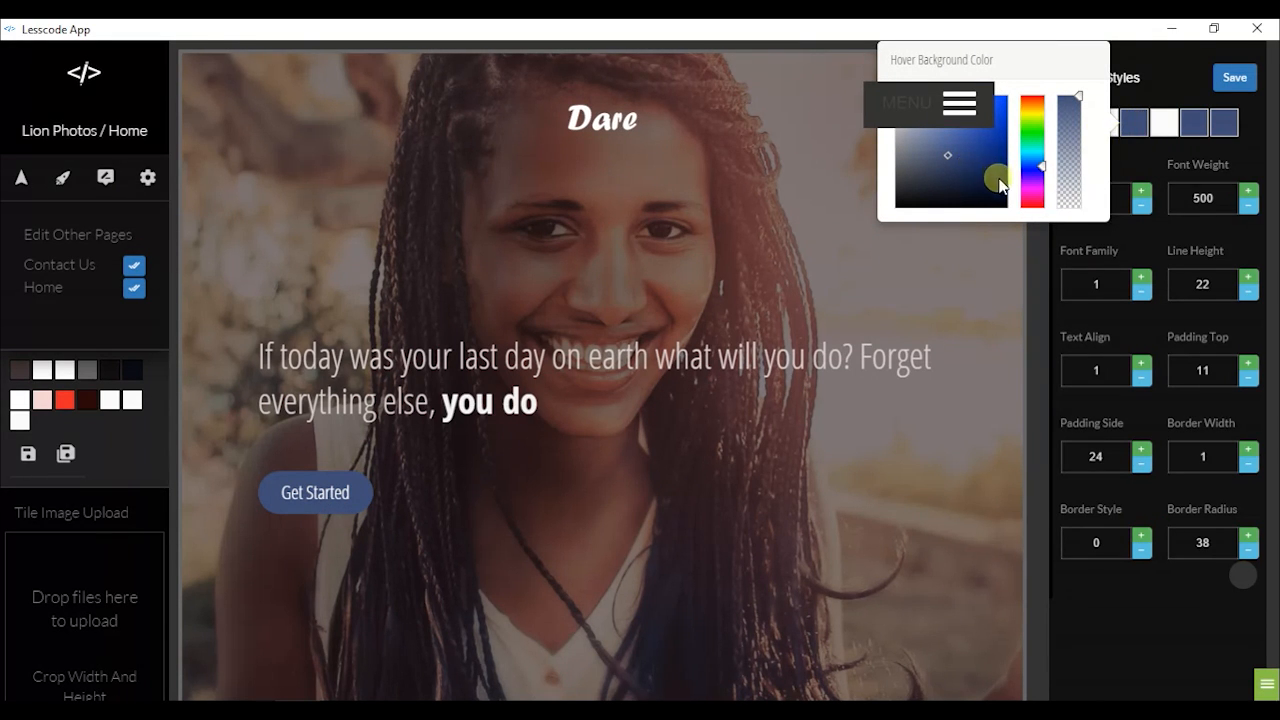
click(948, 180)
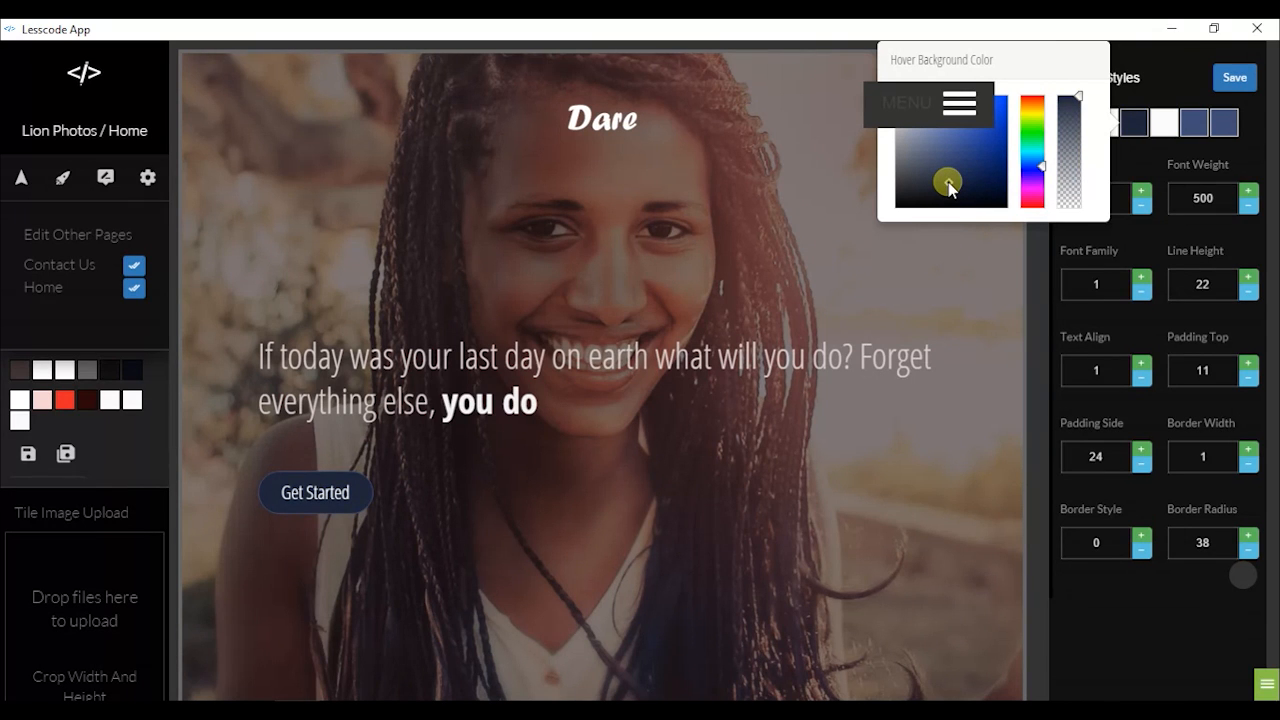
mouse_move(1034, 198)
mouse_down()
mouse_move(1043, 208)
mouse_move(1021, 214)
mouse_move(996, 121)
mouse_move(978, 120)
mouse_move(989, 103)
mouse_move(955, 143)
mouse_move(960, 122)
mouse_move(977, 120)
mouse_up()
click(961, 185)
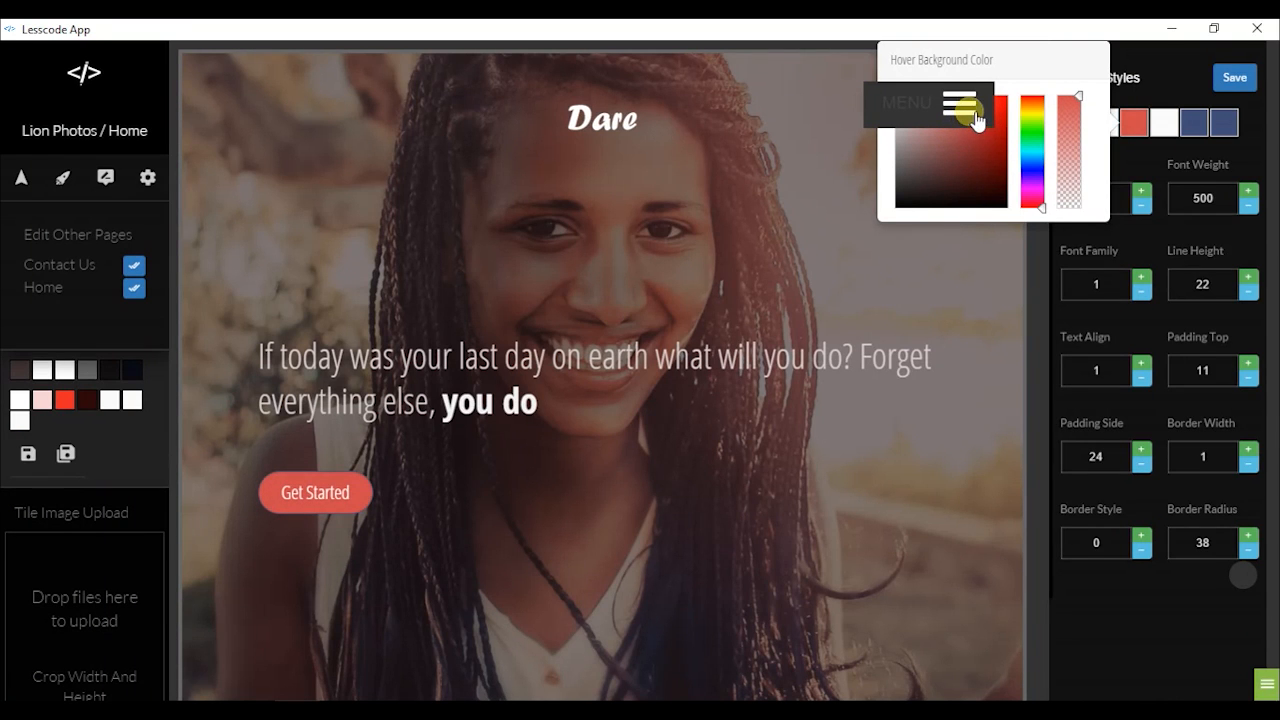
Set the Get Started button's border width to 0 and radius to 11, then save
click(1154, 167)
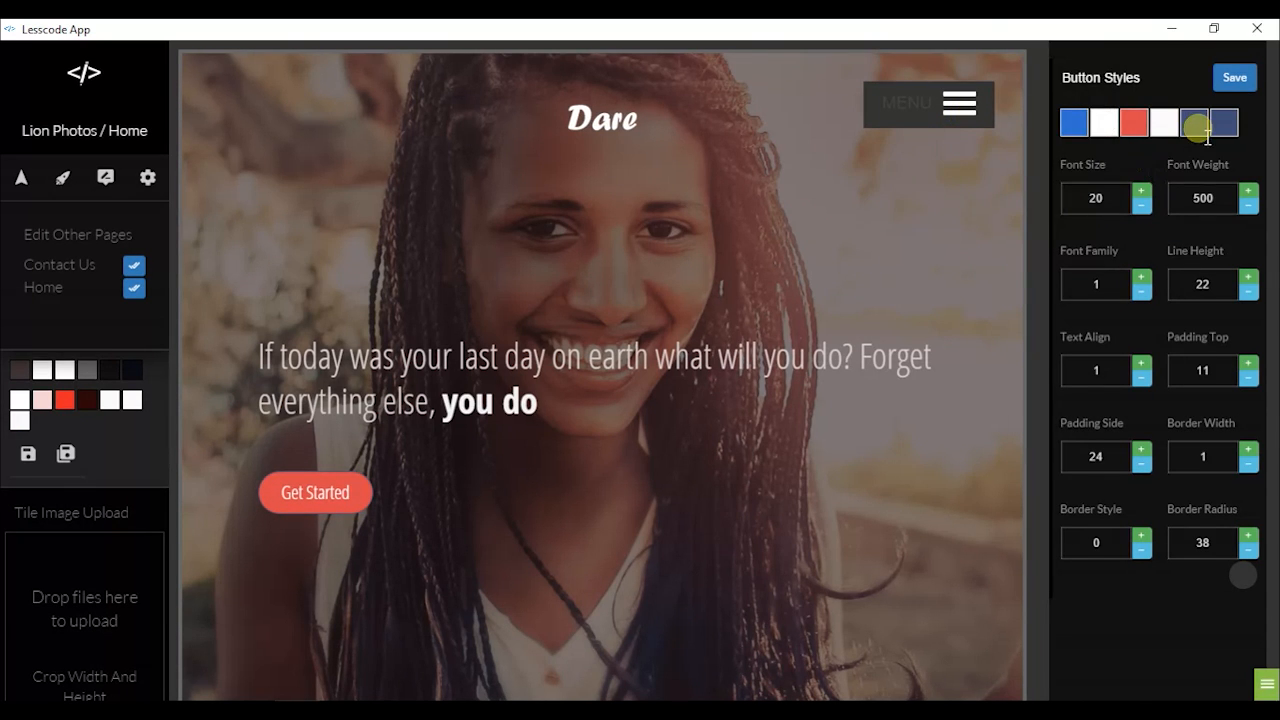
click(1200, 128)
click(1095, 522)
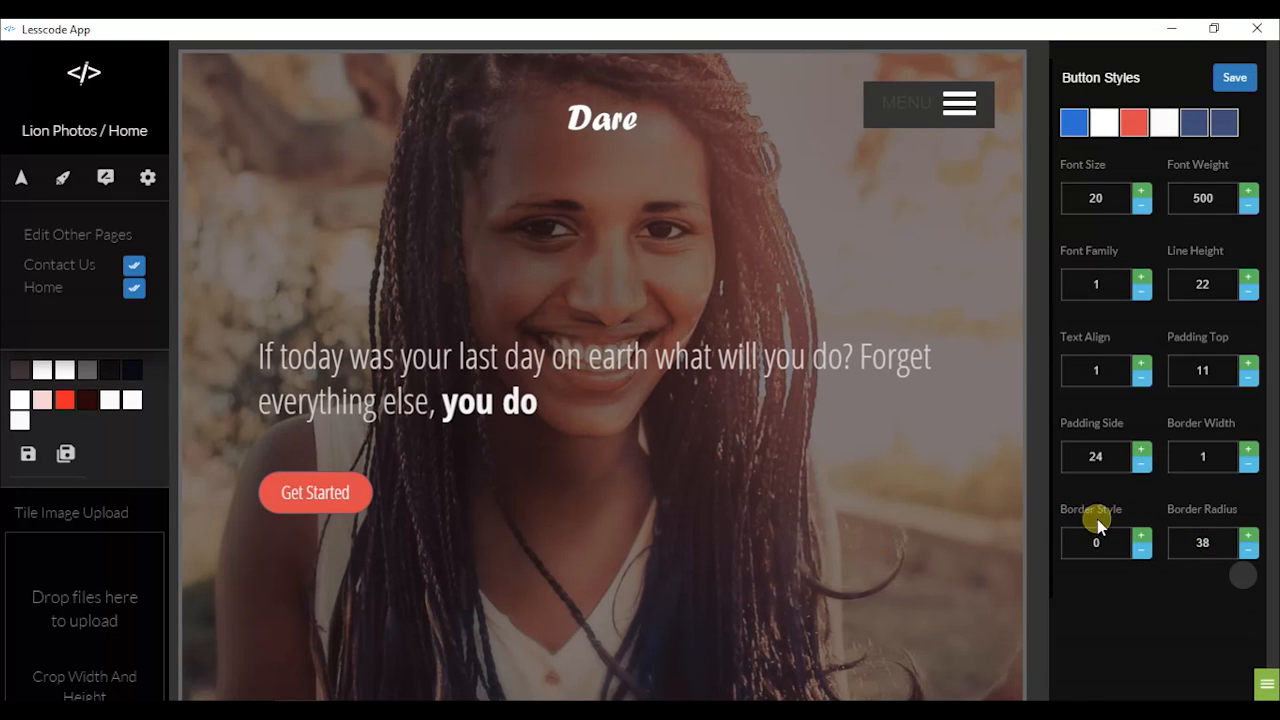
click(1248, 550)
click(1248, 550)
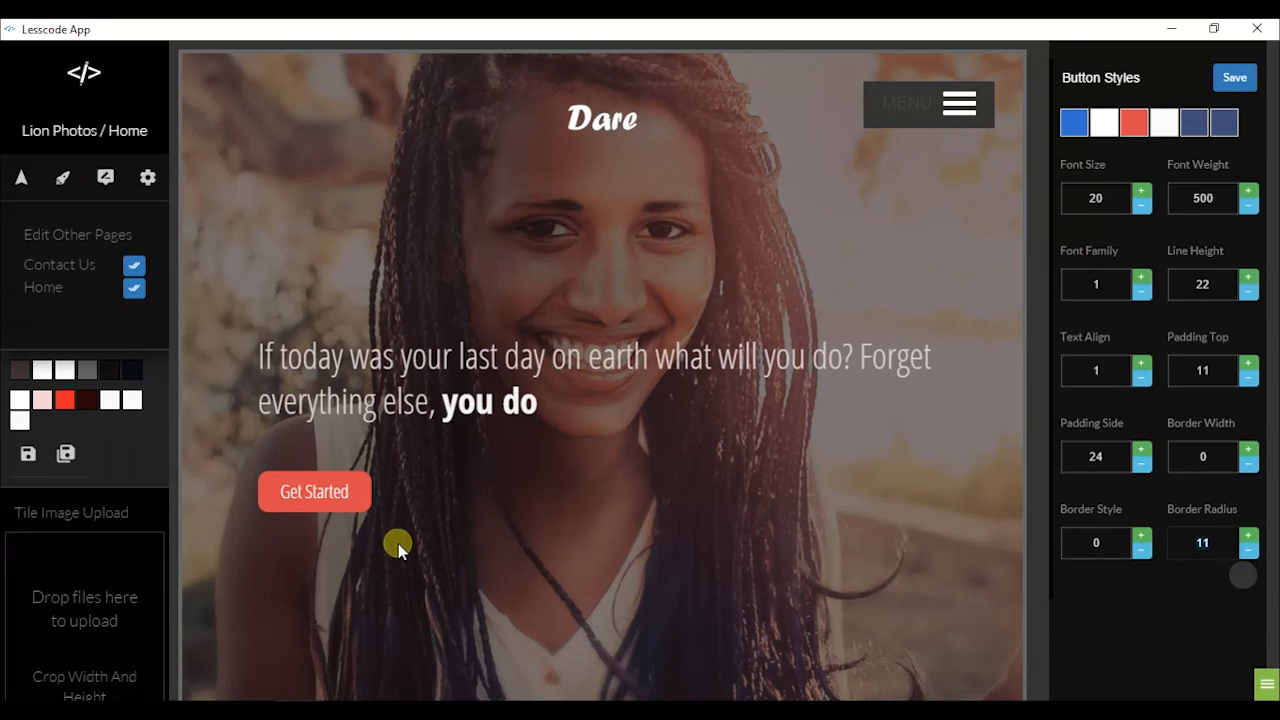
click(1243, 80)
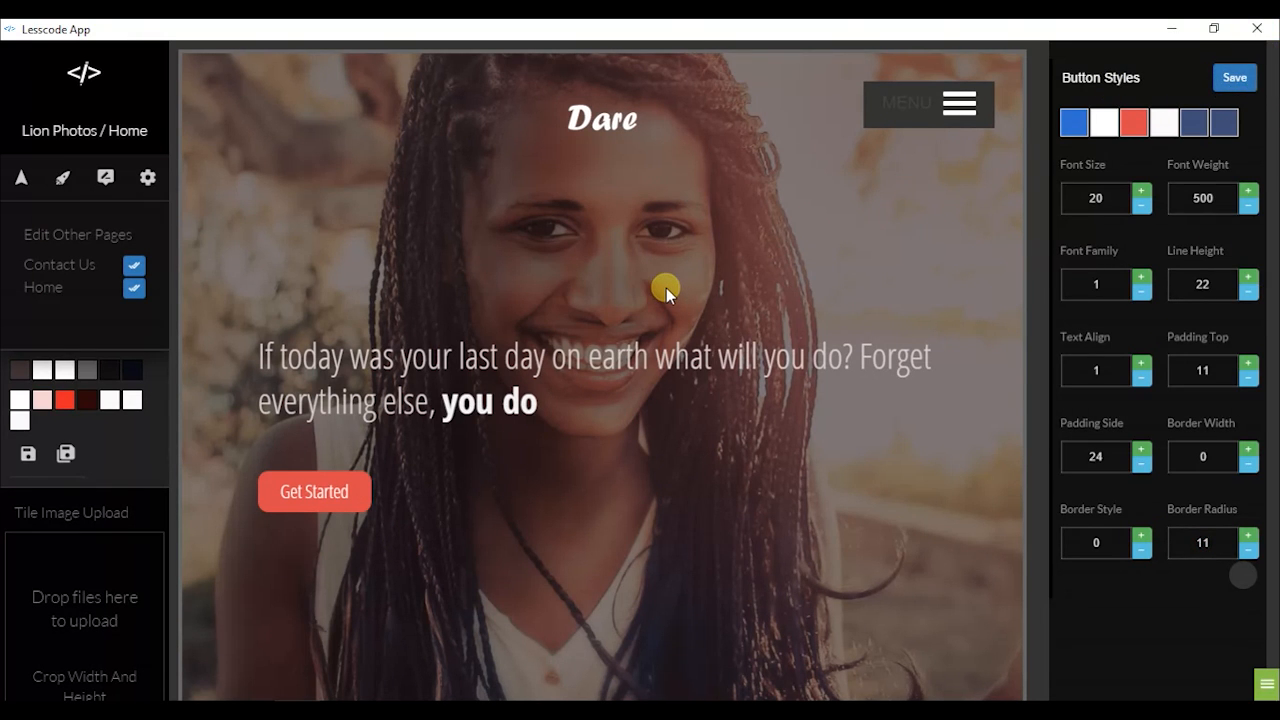